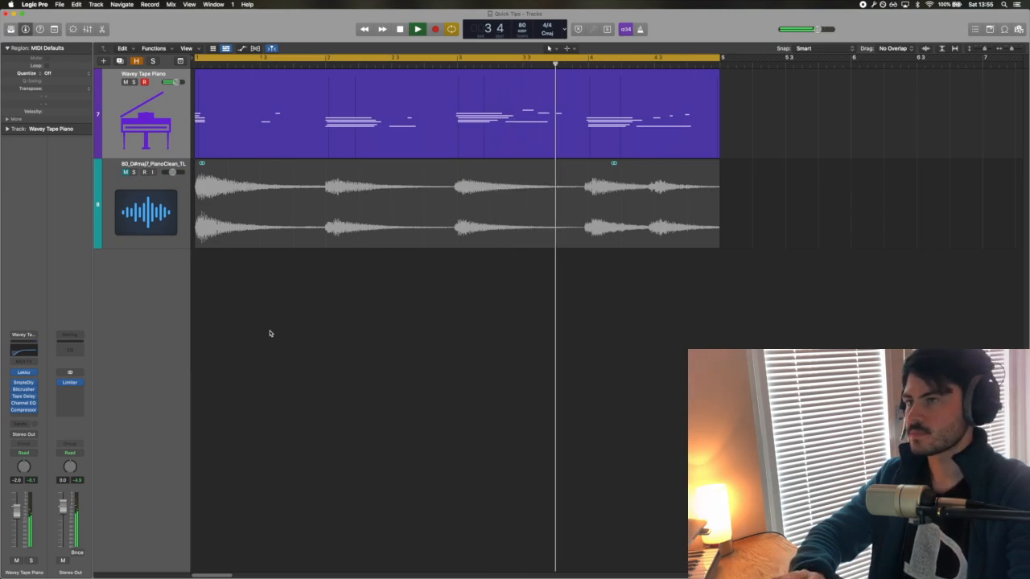
# Stop playback, look at the Lekko instrument on the Wavey Tape Piano track, and play the piano loop without effects.
pyautogui.press('space')
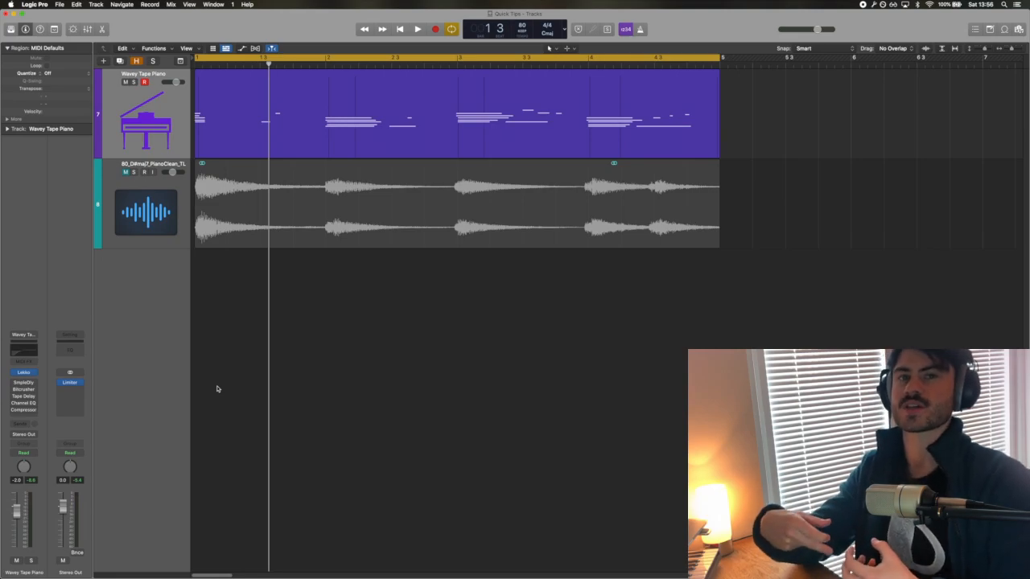
pyautogui.press('v')
pyautogui.moveTo(360, 227); pyautogui.dragTo(312, 124)
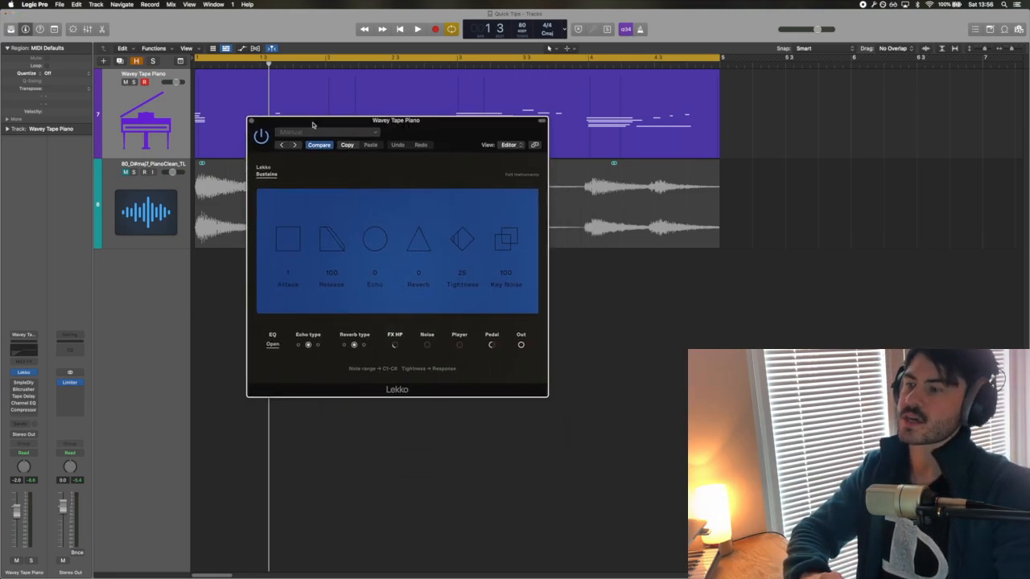
pyautogui.click(250, 121)
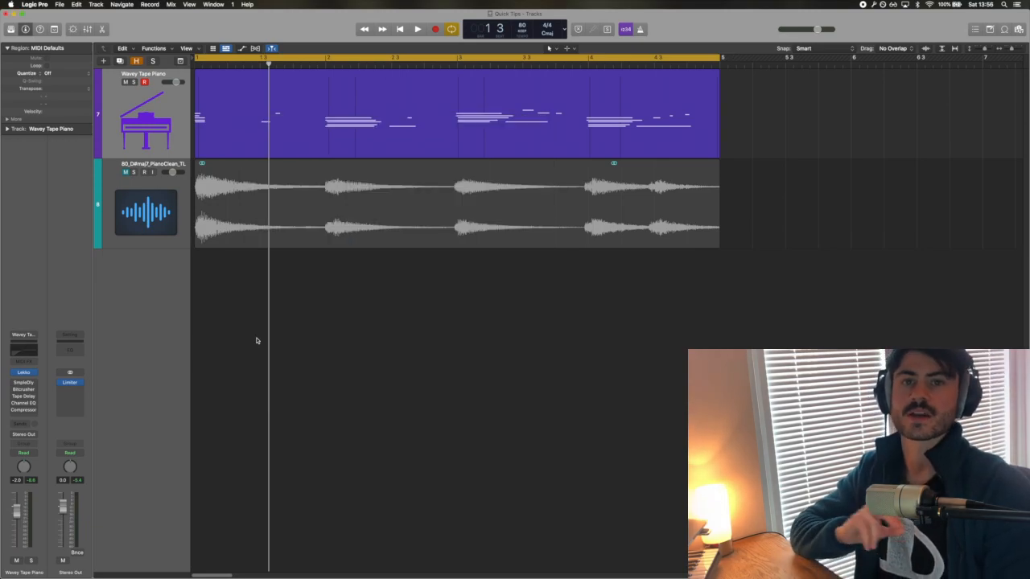
pyautogui.press('space')
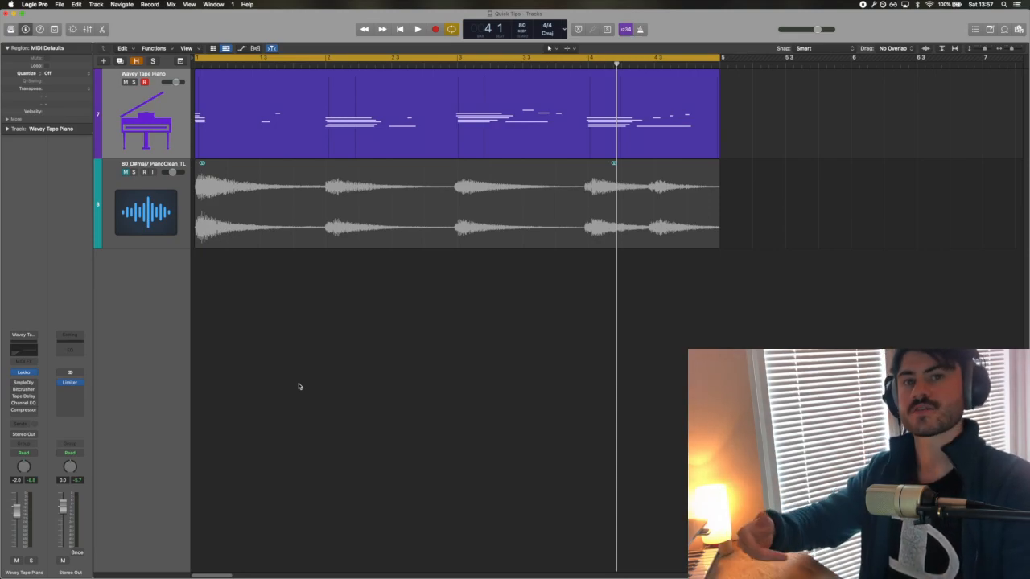
# Open the Sample Delay on the Wavey Tape Piano track and switch it on.
pyautogui.click(24, 385)
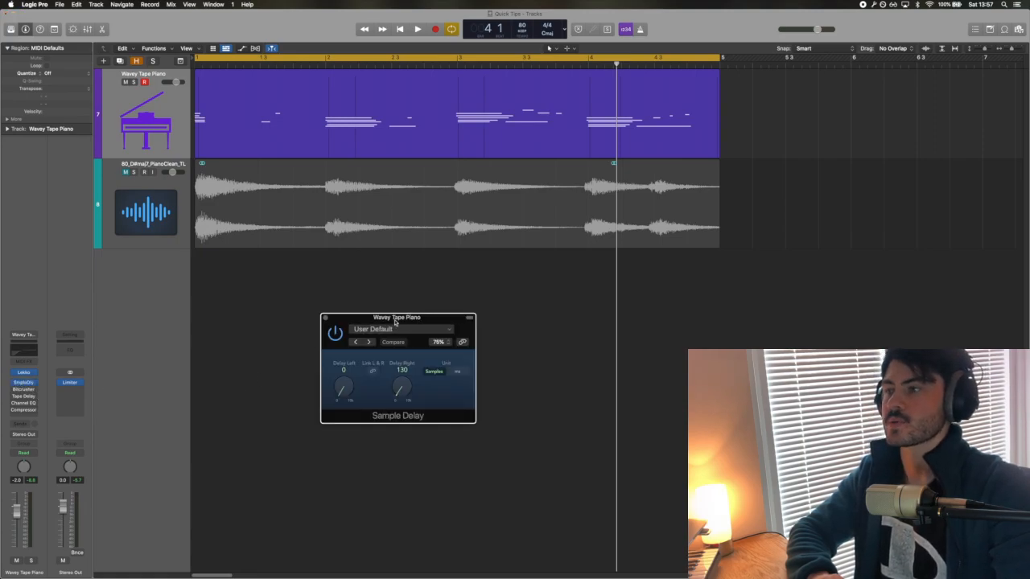
pyautogui.moveTo(390, 320); pyautogui.dragTo(378, 256)
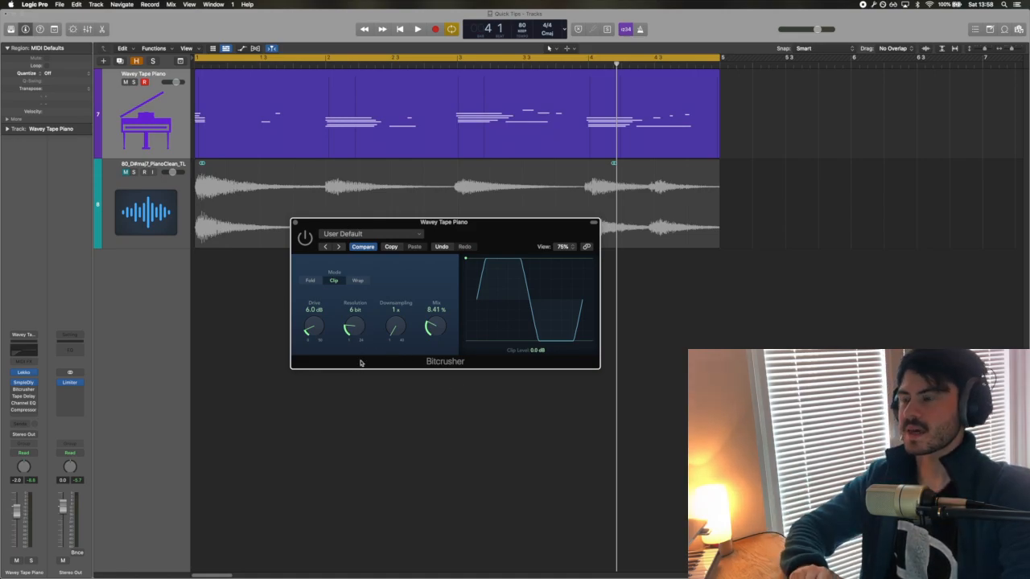
# Turn on the Bitcrusher and play the piano loop to compare the sound with and without it.
pyautogui.moveTo(331, 225); pyautogui.dragTo(317, 246)
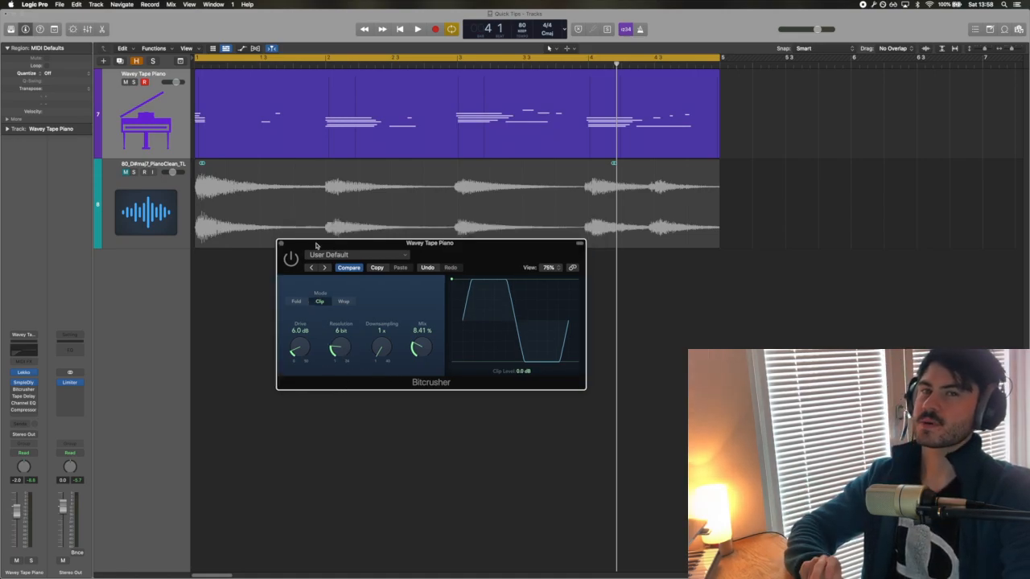
pyautogui.press('space')
pyautogui.click(292, 256)
pyautogui.press('space')
pyautogui.press('space')
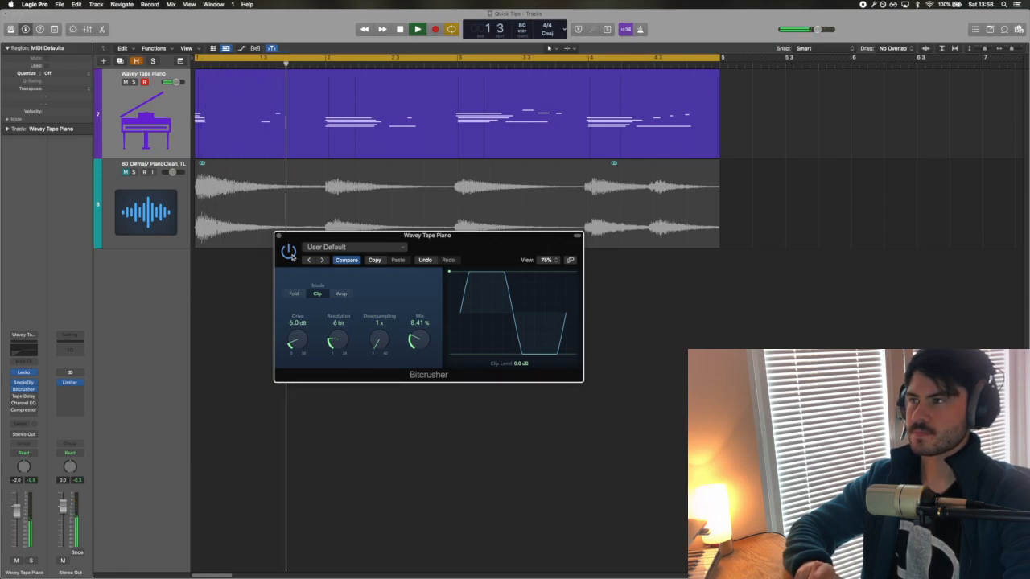
pyautogui.press('space')
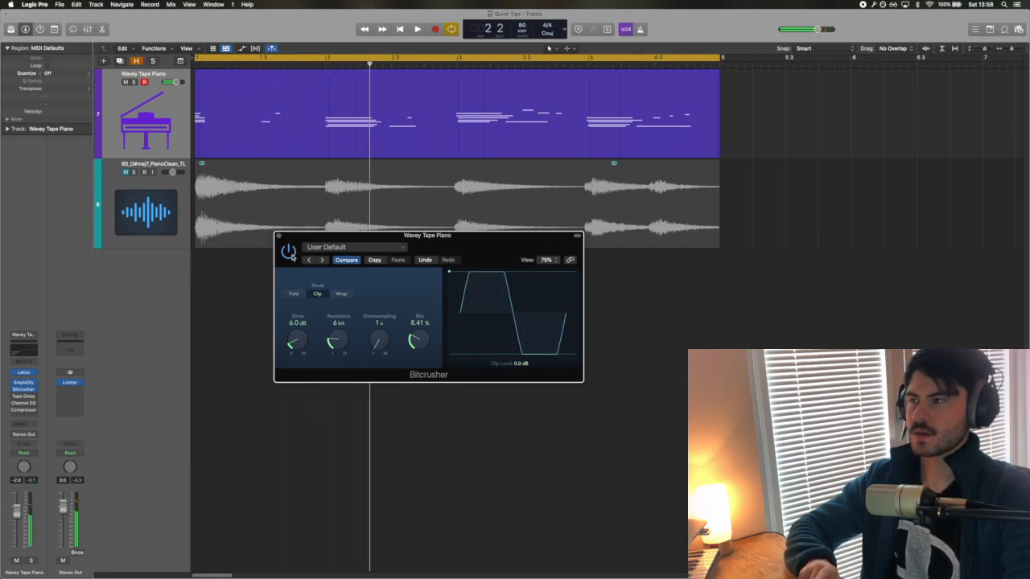
# Set the Bitcrusher's Mix to 100% and play the piano loop to hear the exaggerated effect.
pyautogui.moveTo(344, 236); pyautogui.dragTo(334, 233)
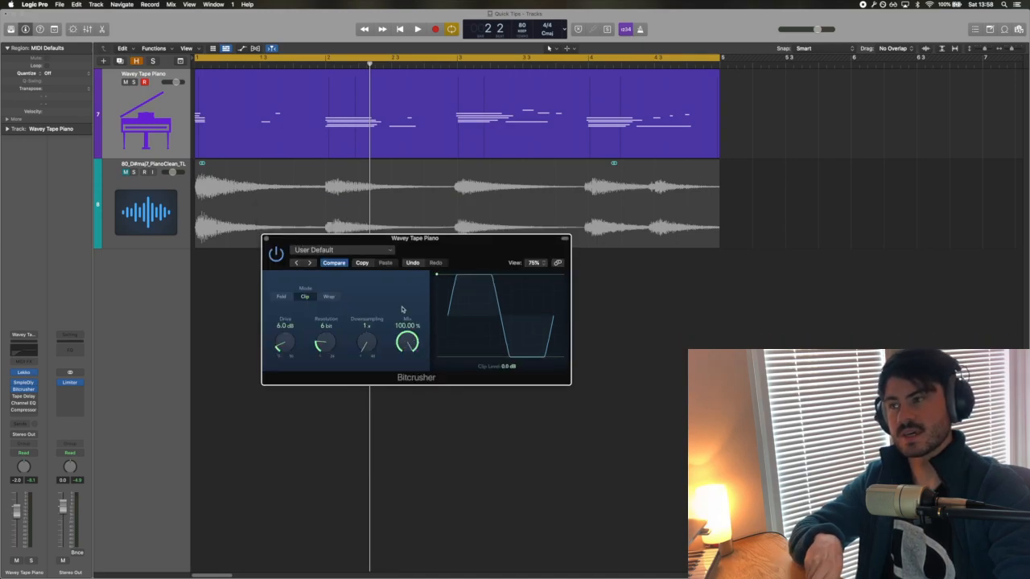
pyautogui.press('space')
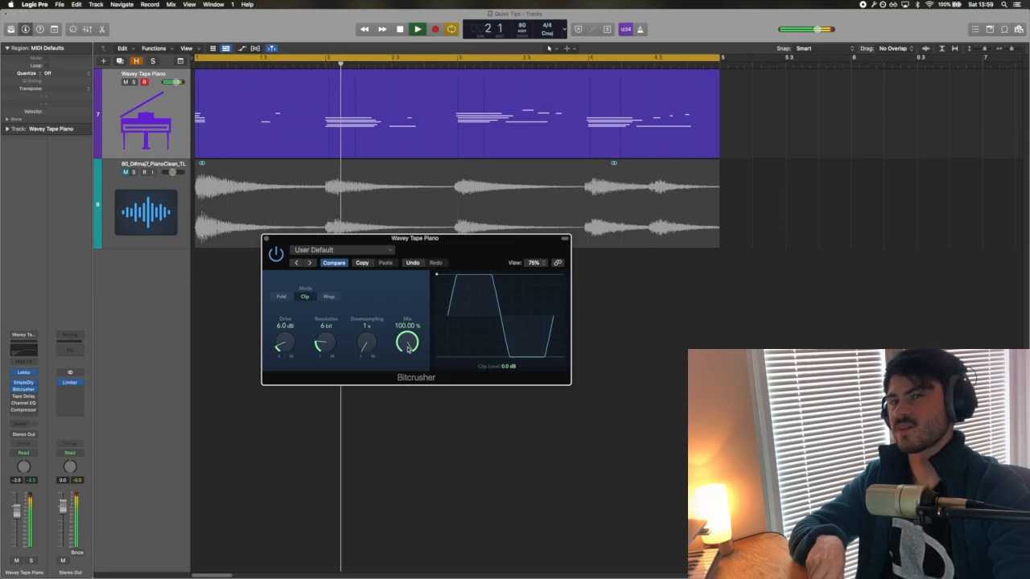
pyautogui.press('space')
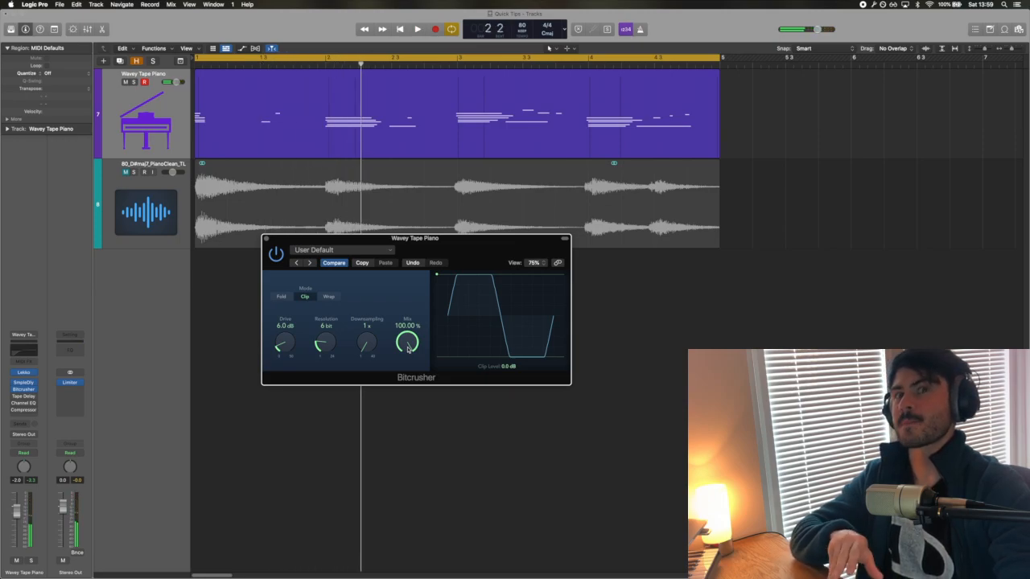
# Lower the Bitcrusher's Mix to 8.41% while the piano loop plays.
pyautogui.press('space')
pyautogui.moveTo(391, 342); pyautogui.dragTo(421, 392)
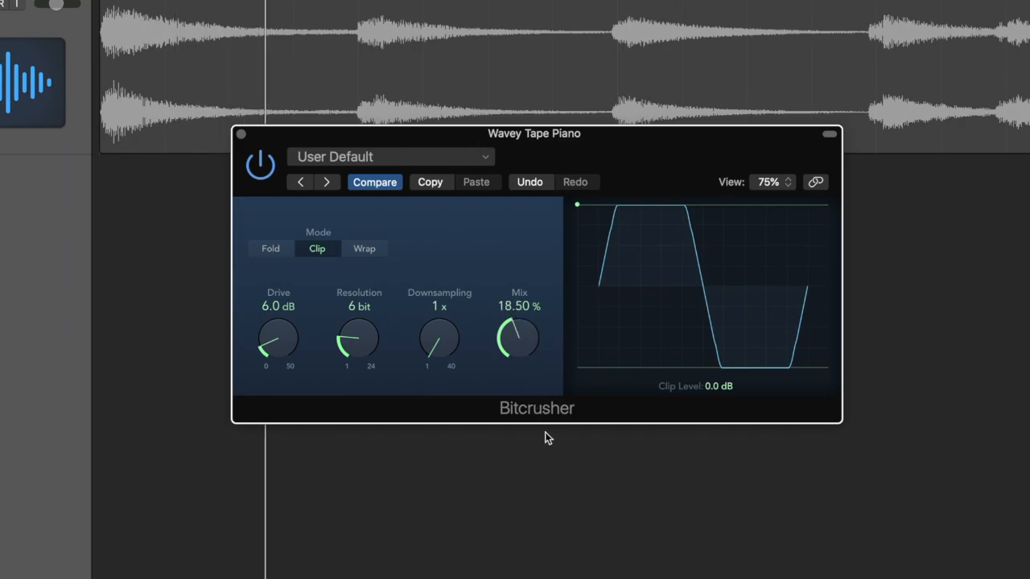
pyautogui.moveTo(520, 338); pyautogui.dragTo(526, 368)
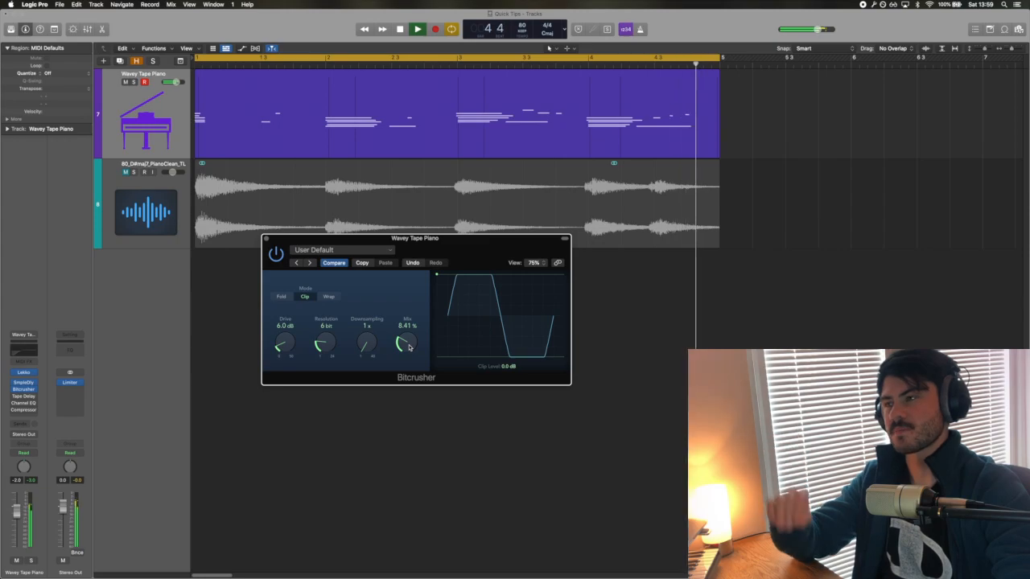
pyautogui.press('space')
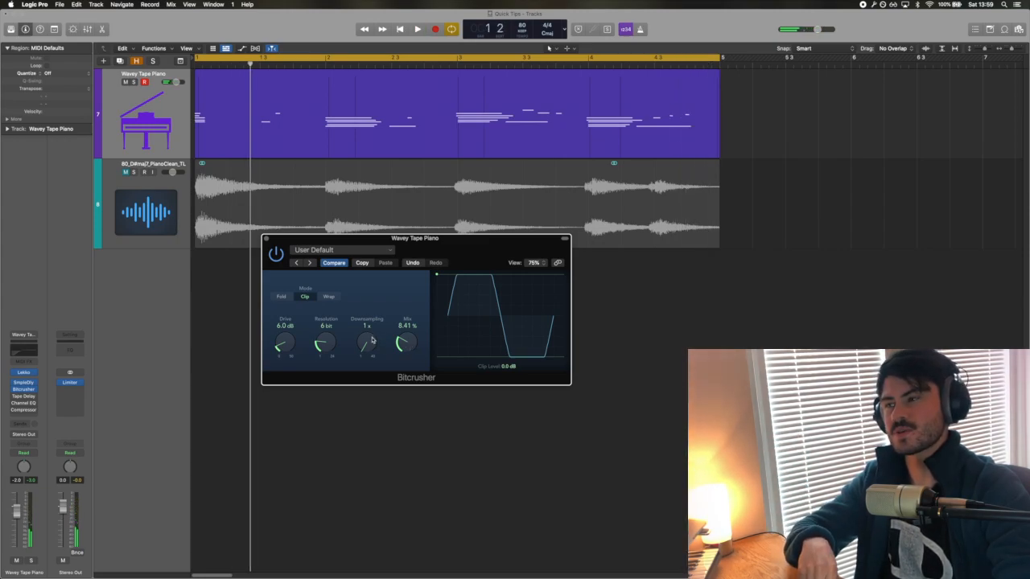
# Set the Bitcrusher's Downsampling to 16x with the Mix at 44.90% and play the piano loop.
pyautogui.moveTo(367, 352); pyautogui.dragTo(394, 304)
pyautogui.press('space')
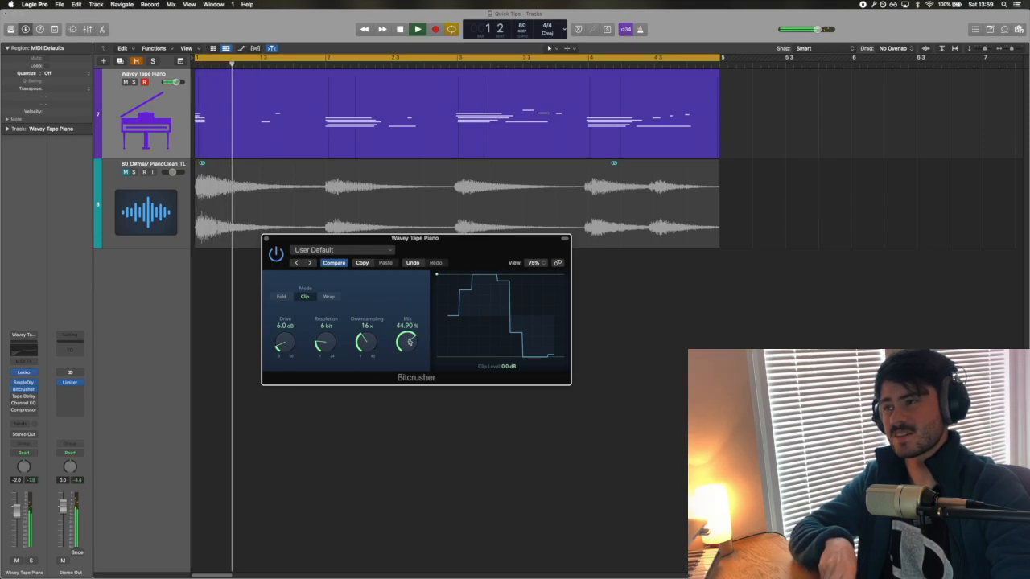
pyautogui.press('space')
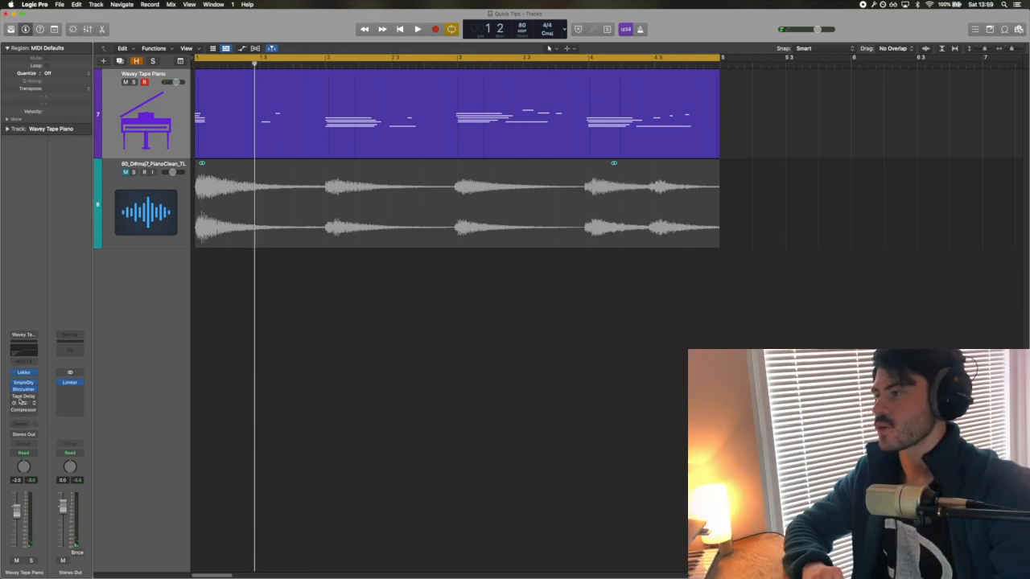
# Open the Tape Delay on the Wavey Tape Piano track and place its window below the piano region.
pyautogui.click(23, 396)
pyautogui.moveTo(344, 172); pyautogui.dragTo(353, 230)
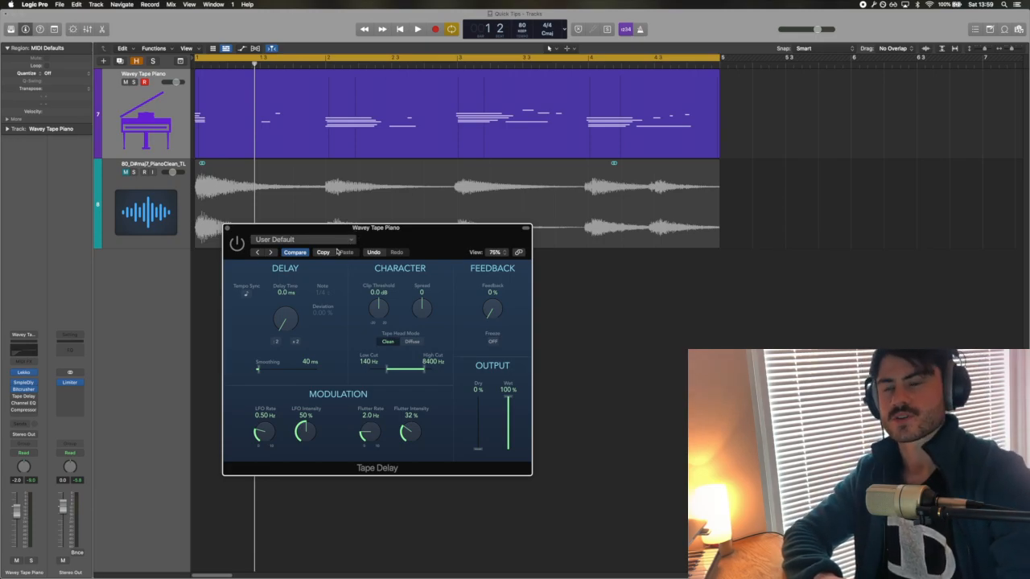
pyautogui.moveTo(317, 230); pyautogui.dragTo(299, 182)
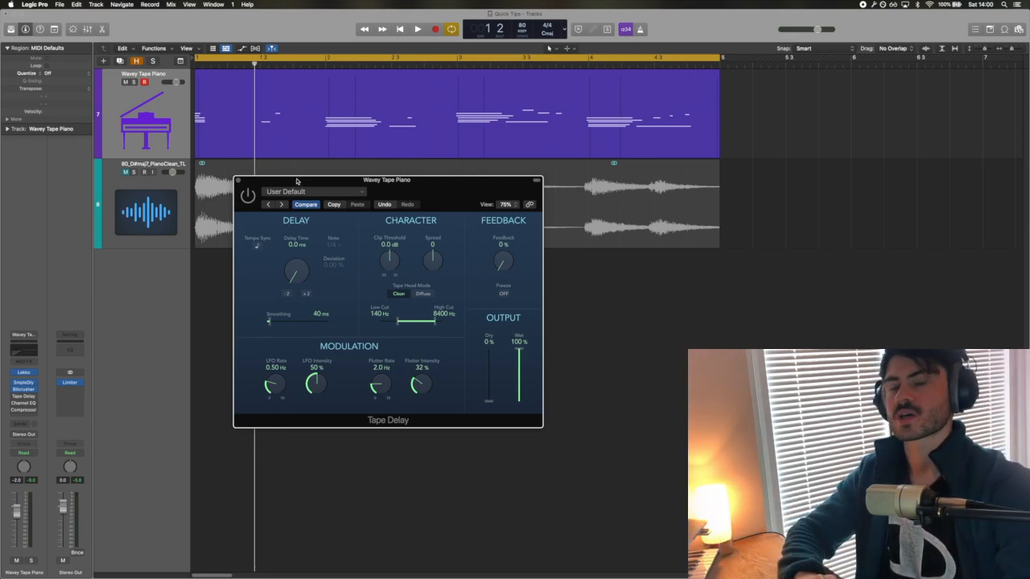
pyautogui.moveTo(299, 181); pyautogui.dragTo(297, 237)
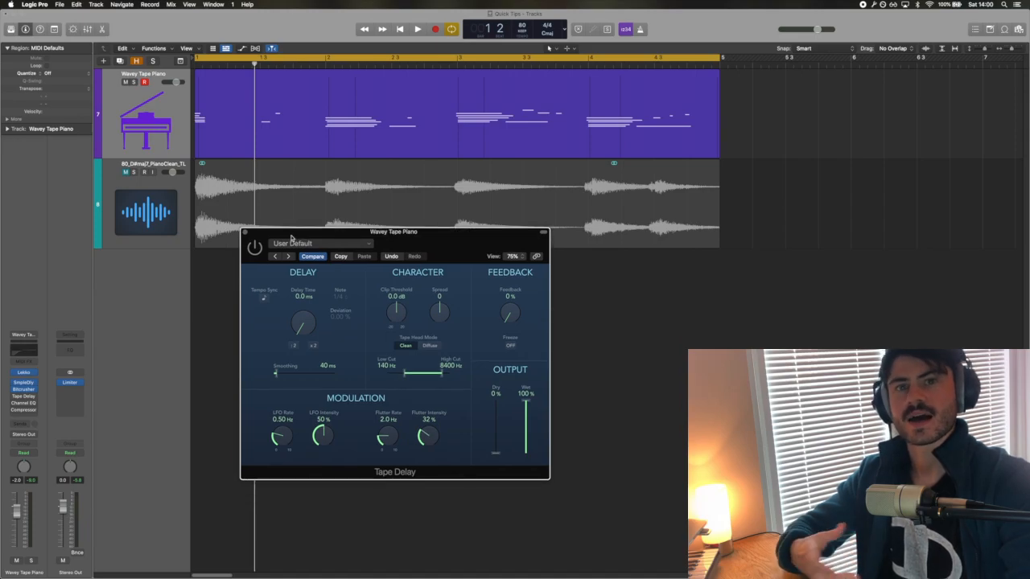
# Show the mixer and turn on the Tape Delay while playing the piano loop to compare the sound.
pyautogui.press('space')
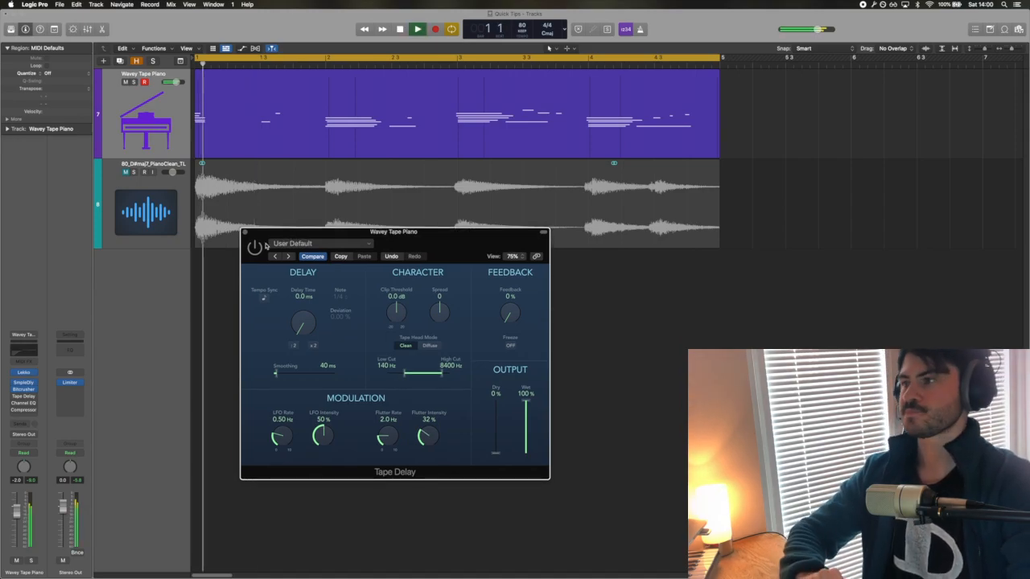
pyautogui.press('x')
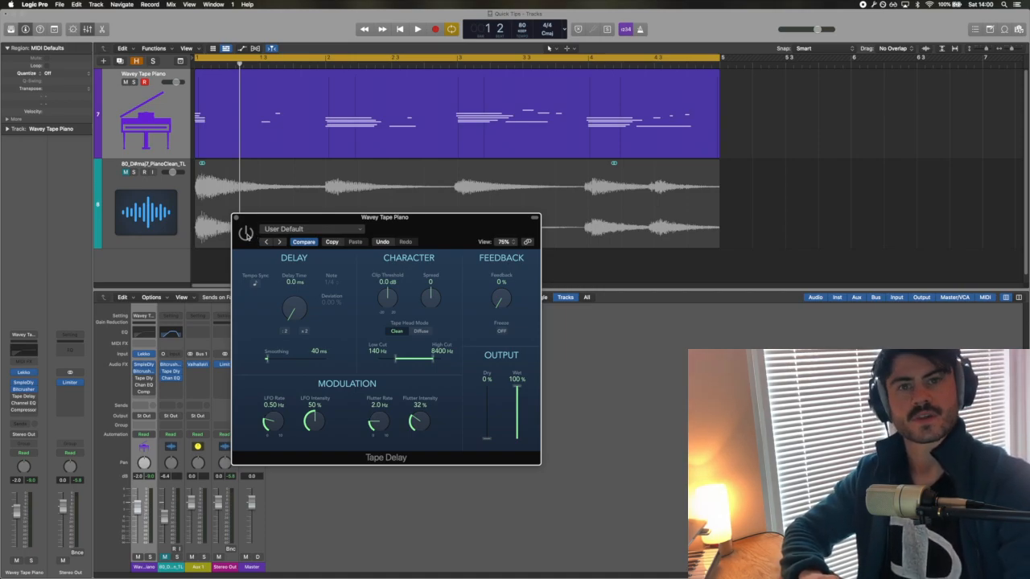
pyautogui.press('space')
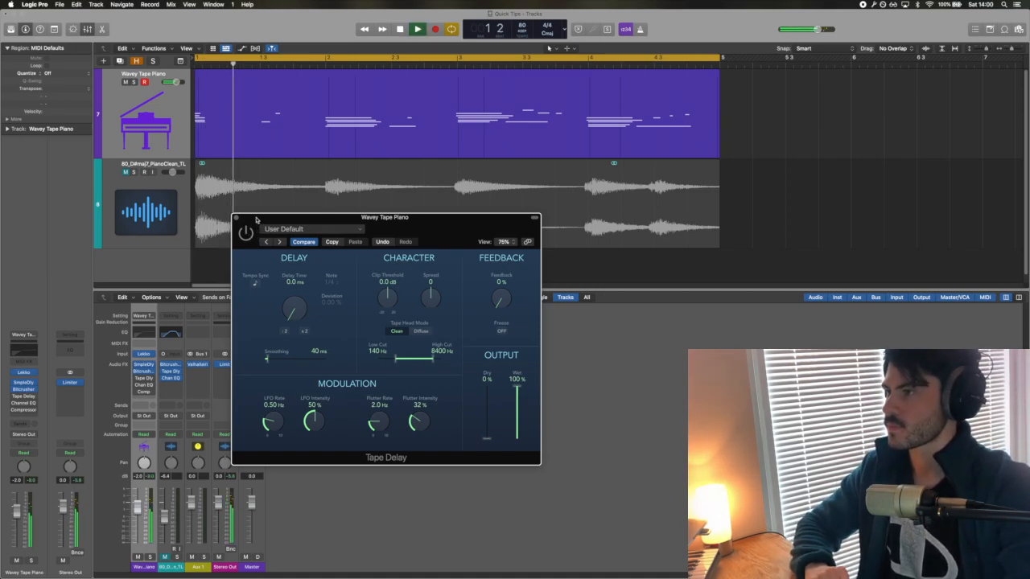
pyautogui.moveTo(256, 220); pyautogui.dragTo(256, 215)
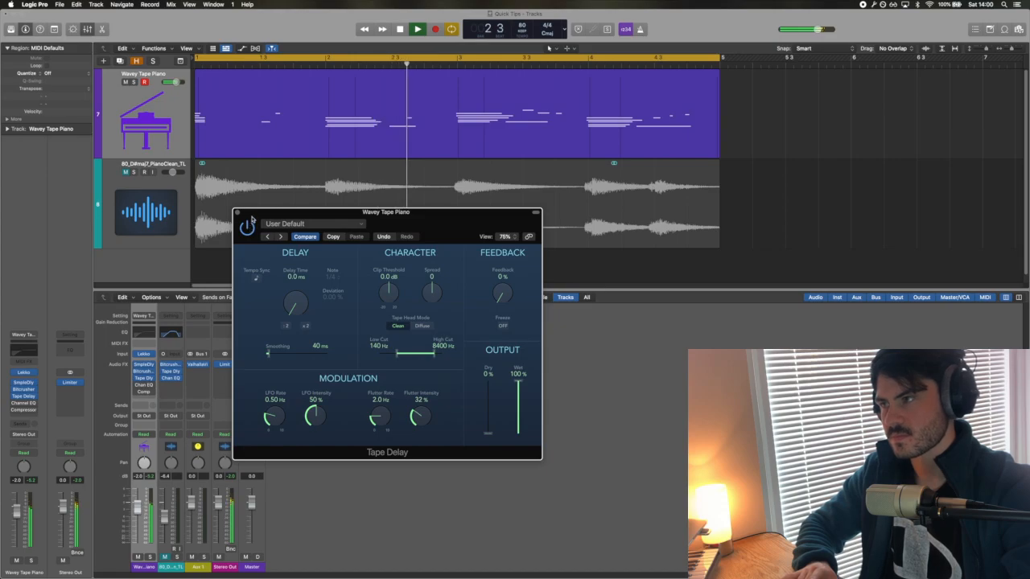
pyautogui.press('space')
pyautogui.moveTo(253, 219); pyautogui.dragTo(250, 195)
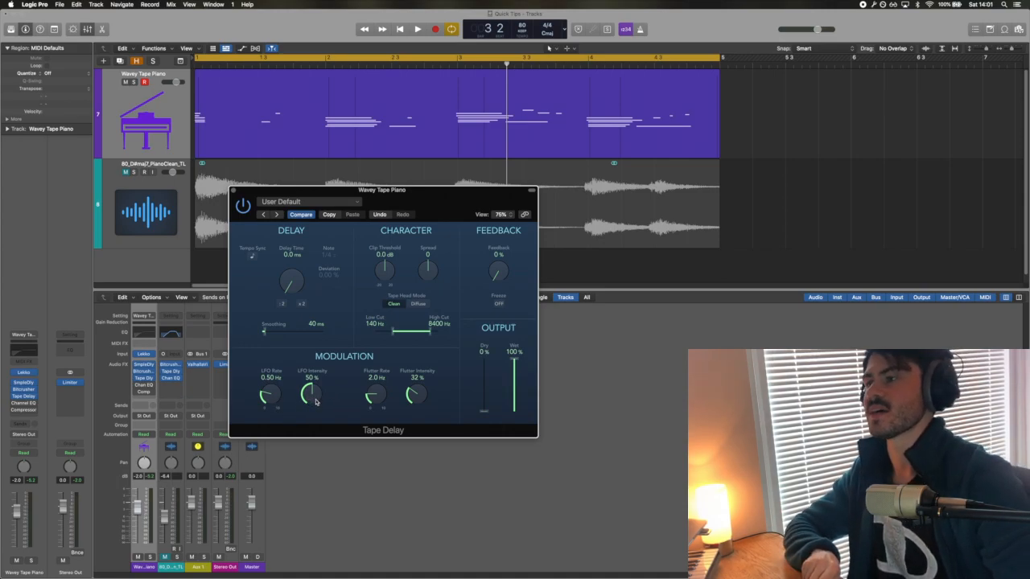
# Raise the Tape Delay's LFO Intensity and Flutter Intensity to 100% while the piano loop plays.
pyautogui.press('space')
pyautogui.moveTo(316, 403); pyautogui.dragTo(401, 341)
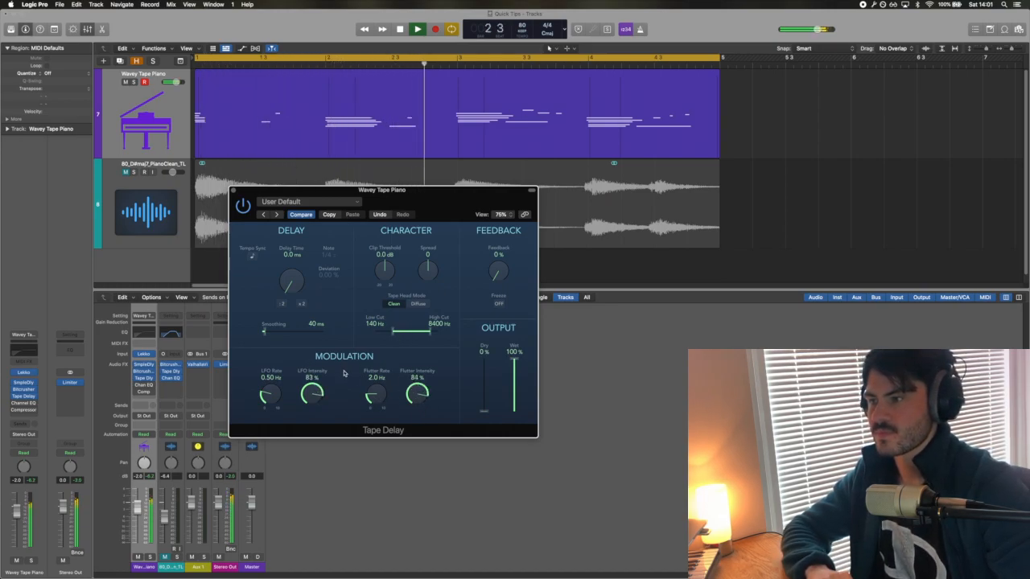
pyautogui.moveTo(416, 393); pyautogui.dragTo(412, 361)
pyautogui.moveTo(313, 390); pyautogui.dragTo(292, 350)
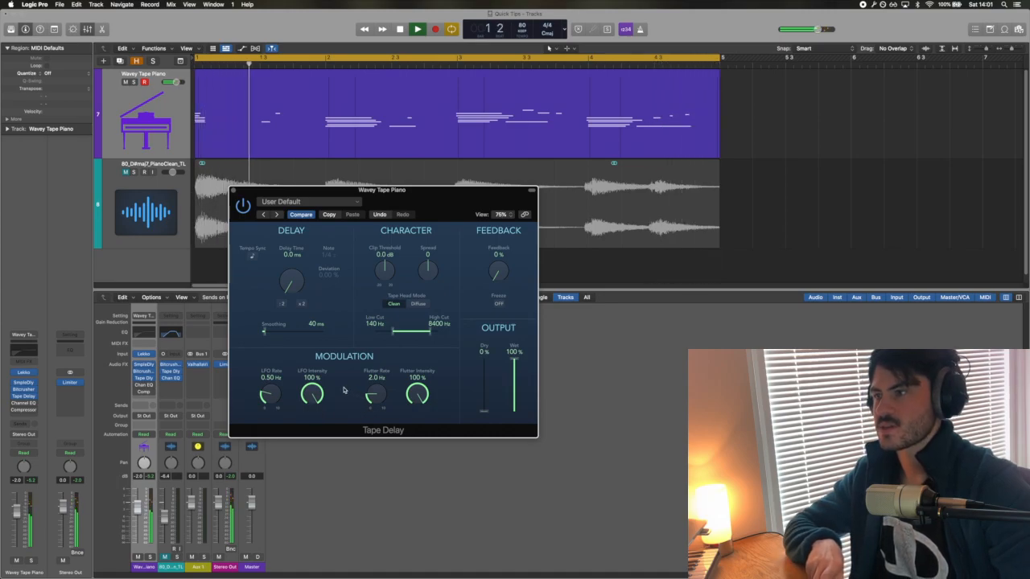
# Set the Tape Delay's LFO Intensity and Flutter Intensity to 38% each and stop playback.
pyautogui.moveTo(417, 394); pyautogui.dragTo(419, 407)
pyautogui.moveTo(312, 394)
pyautogui.mouseDown()
pyautogui.moveTo(314, 410)
pyautogui.moveTo(308, 400)
pyautogui.mouseUp()
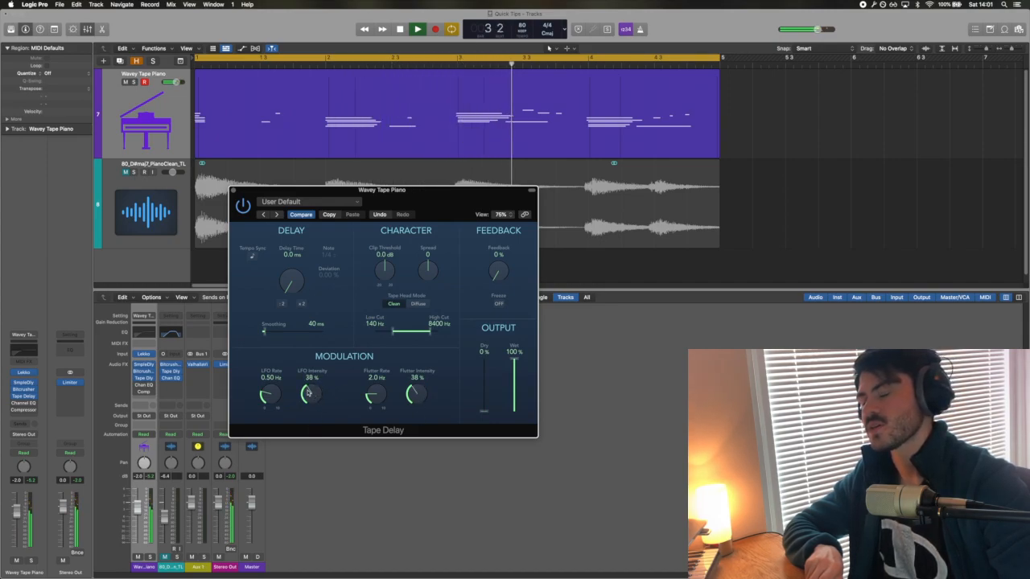
pyautogui.press('space')
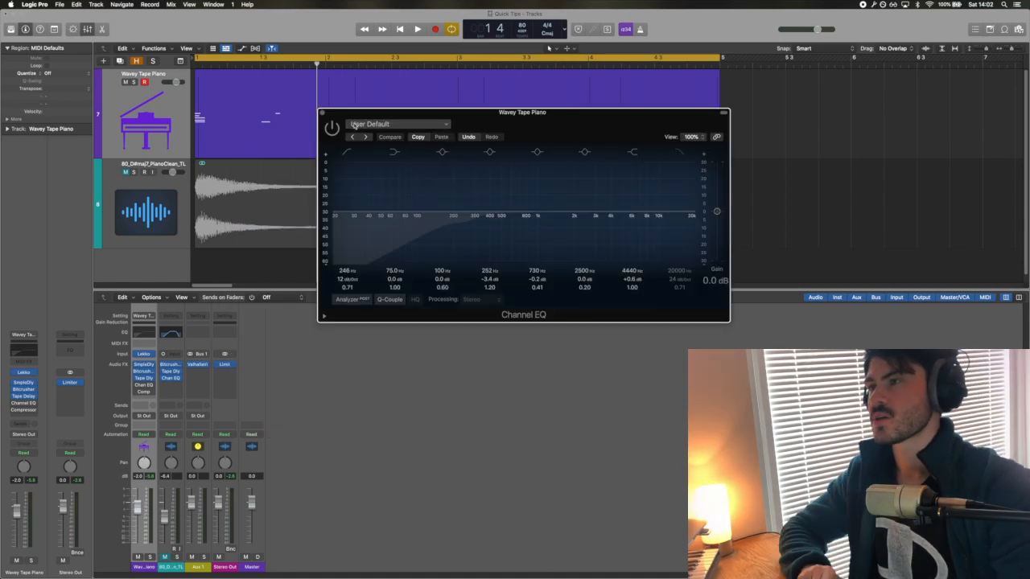
# Turn on the Channel EQ and review the Compressor settings on the Wavey Tape Piano track.
pyautogui.click(333, 129)
pyautogui.moveTo(338, 111); pyautogui.dragTo(325, 222)
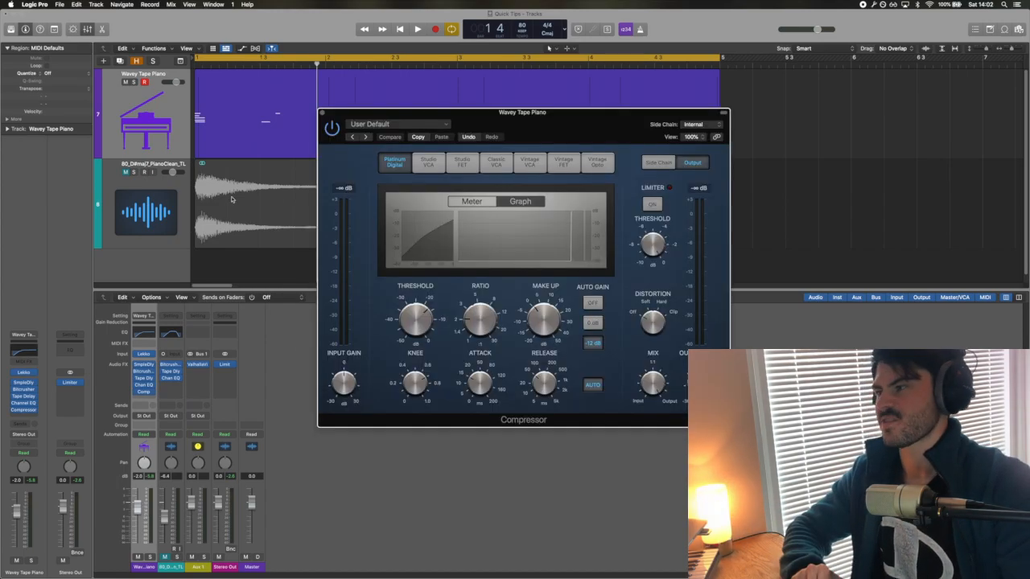
pyautogui.moveTo(438, 121); pyautogui.dragTo(382, 174)
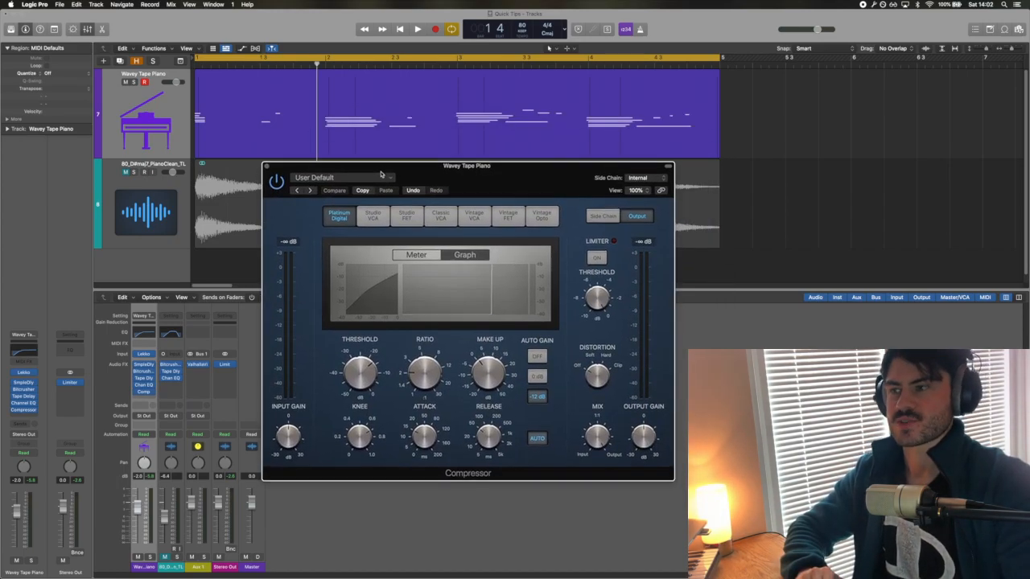
pyautogui.click(265, 166)
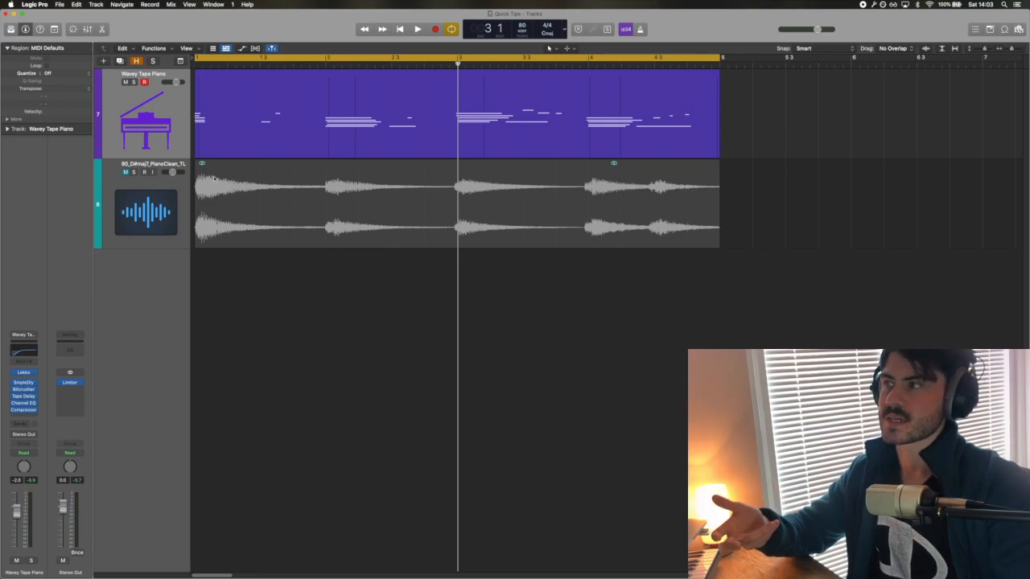
# Mute the Wavey Tape Piano track and unmute the clean piano audio sample track.
pyautogui.click(156, 111)
pyautogui.press('m')
pyautogui.click(130, 169)
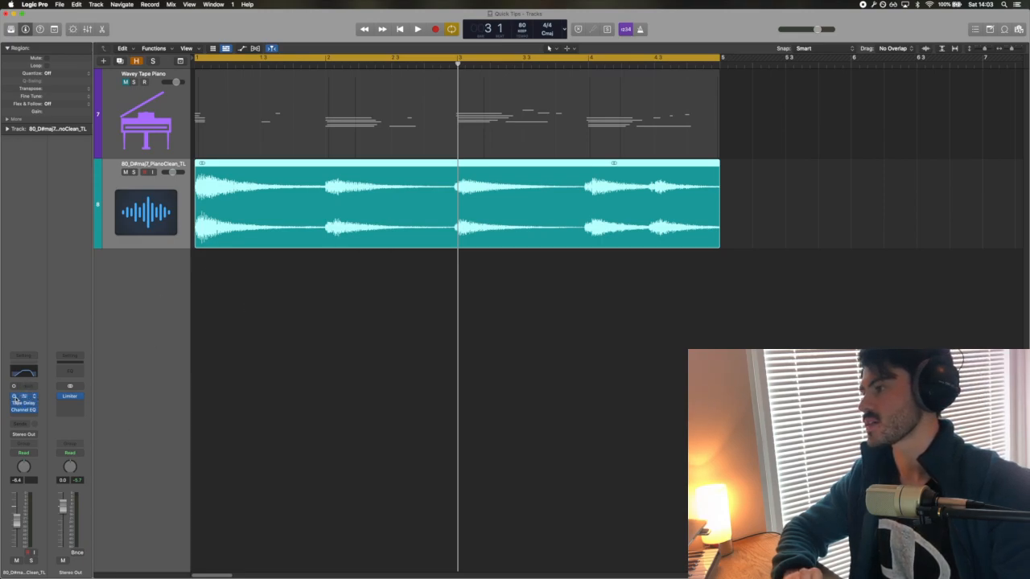
# Bypass the Bitcrusher, Tape Delay and Channel EQ on the piano sample track and play it from the beginning.
pyautogui.click(245, 347)
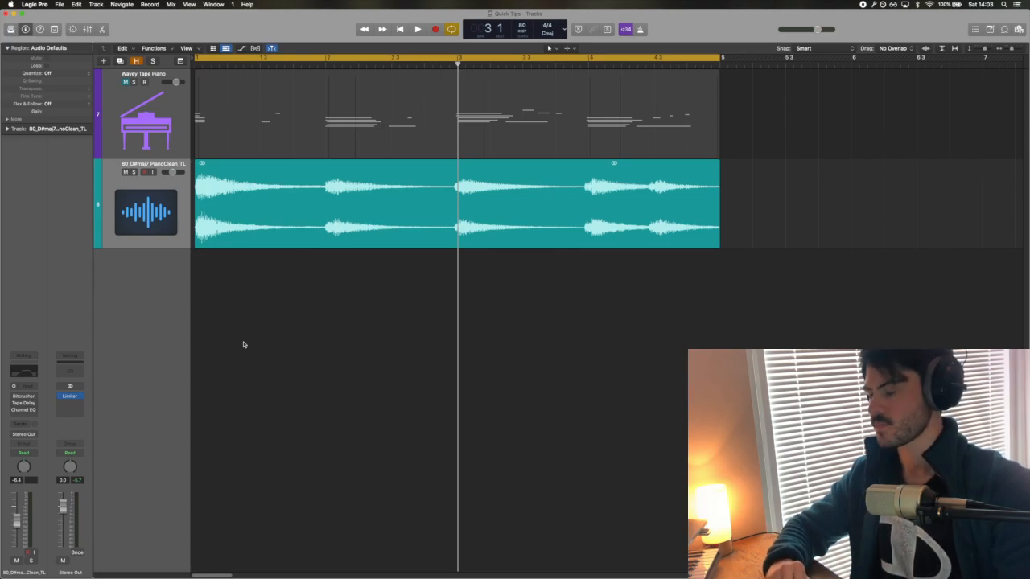
pyautogui.press('Return')
pyautogui.press('space')
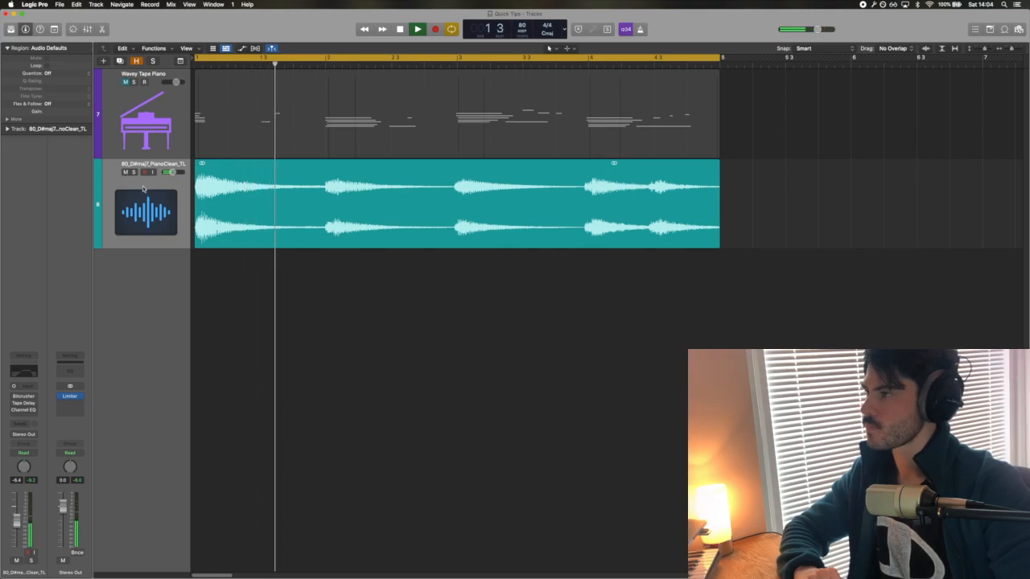
# Turn on the Bitcrusher on the piano sample track and set its Mix to 10.90%.
pyautogui.click(164, 212)
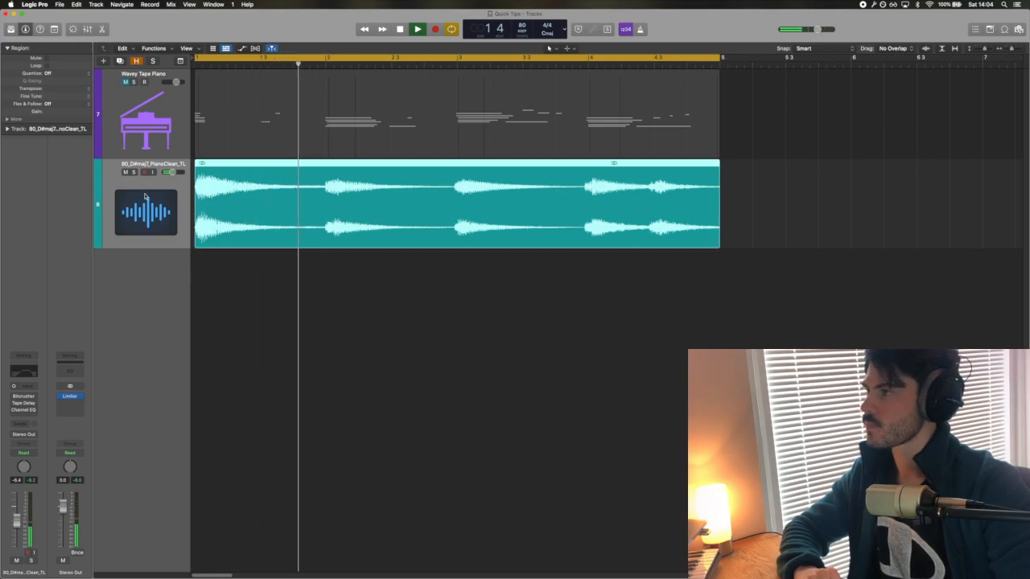
pyautogui.click(23, 395)
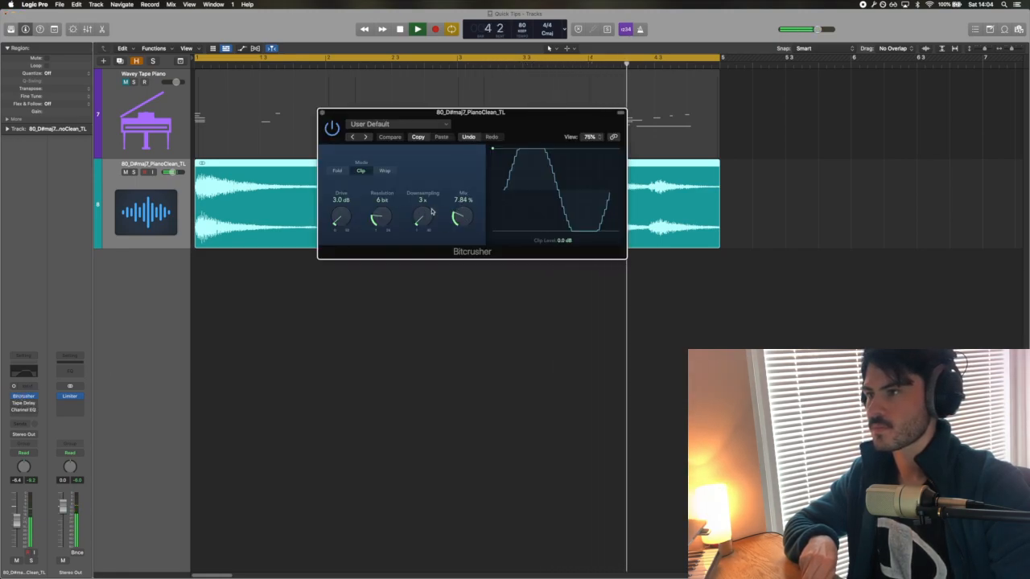
pyautogui.moveTo(457, 218); pyautogui.dragTo(457, 212)
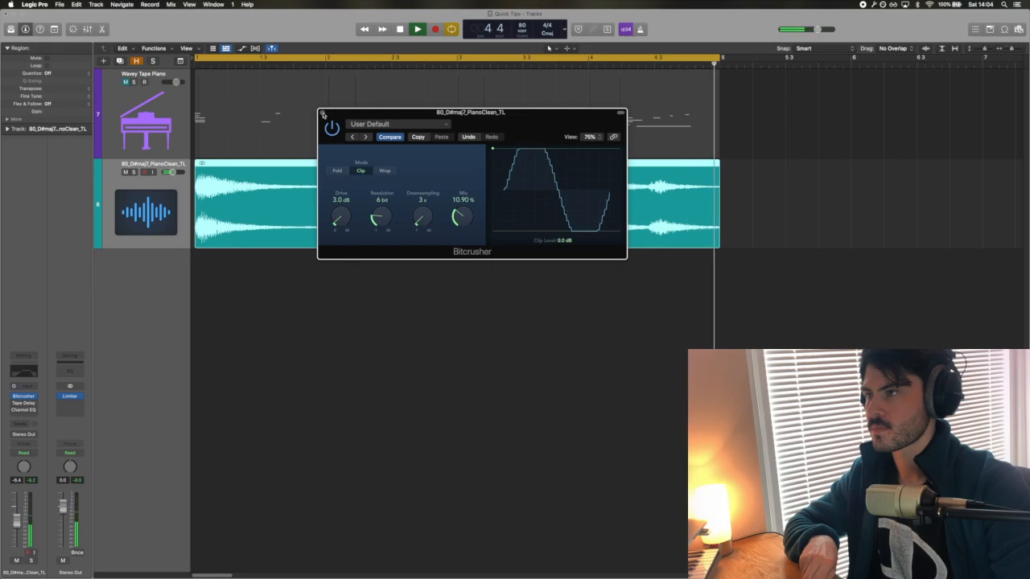
pyautogui.click(18, 398)
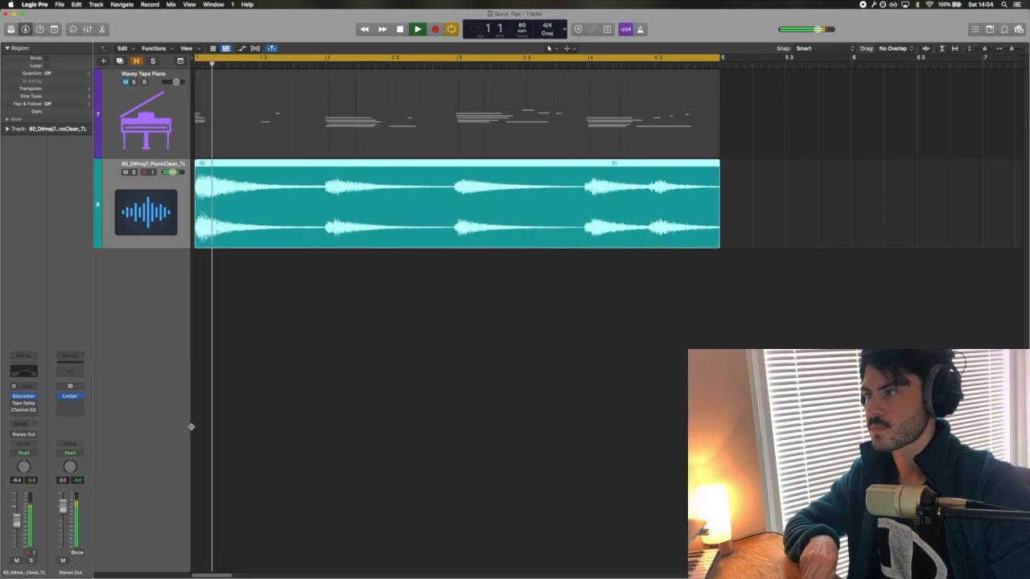
# Turn on the Tape Delay and Channel EQ on the piano sample track and place their windows apart from each other.
pyautogui.click(23, 403)
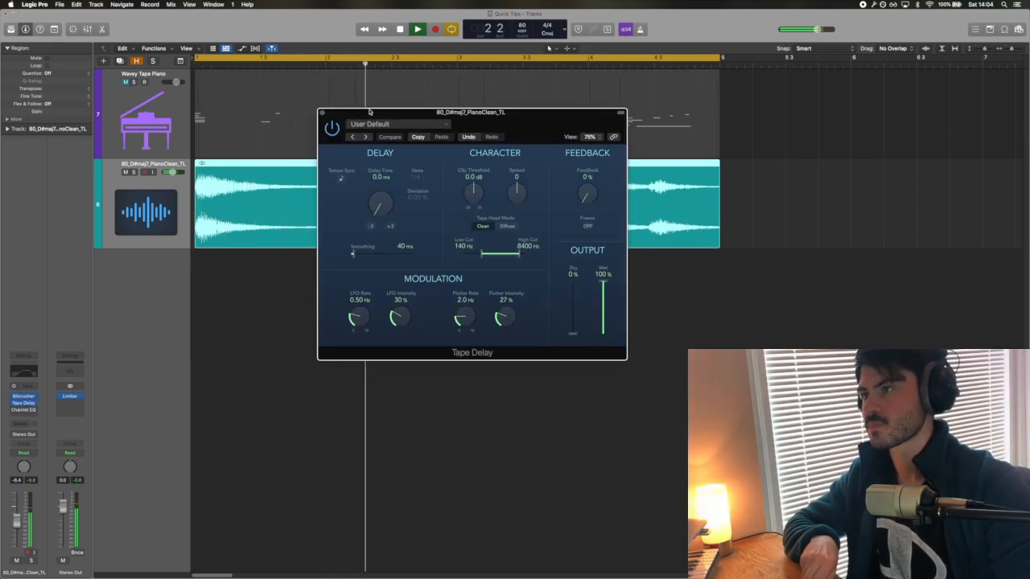
pyautogui.moveTo(368, 115); pyautogui.dragTo(296, 272)
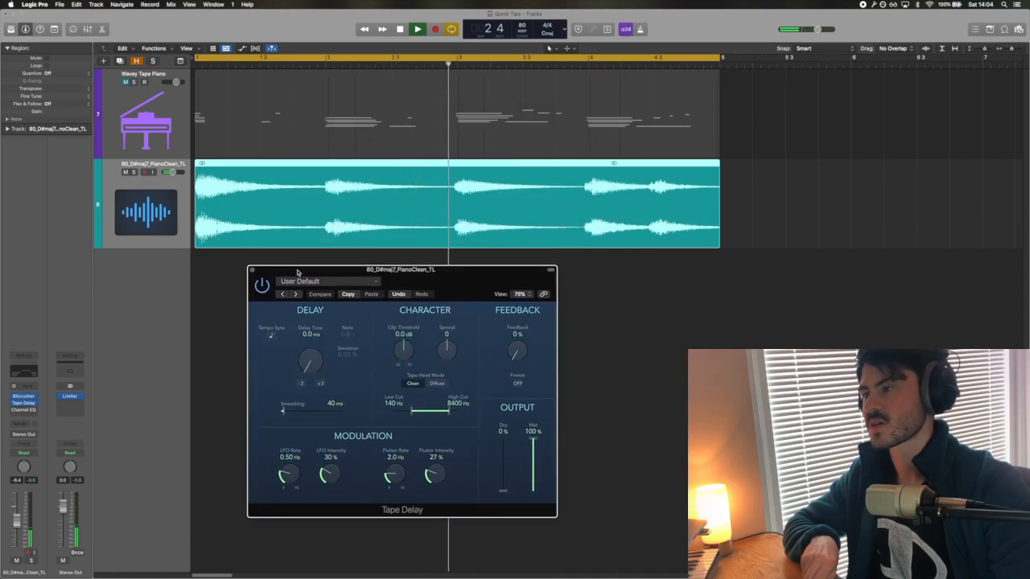
pyautogui.click(23, 372)
pyautogui.moveTo(505, 116); pyautogui.dragTo(682, 145)
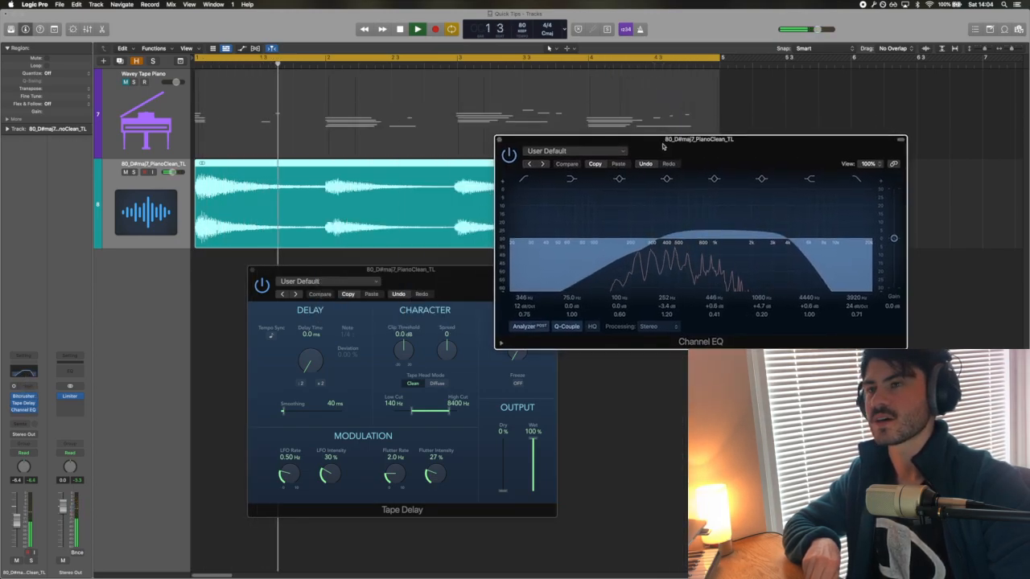
# Compare the piano sample's sound with the Channel EQ bypassed and turned back on.
pyautogui.press('space')
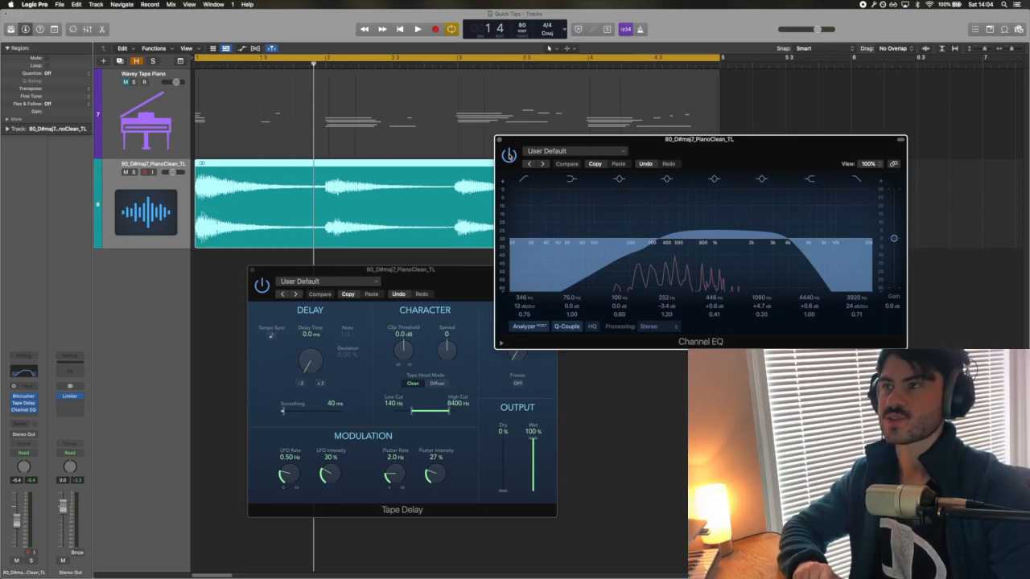
pyautogui.click(509, 156)
pyautogui.press('space')
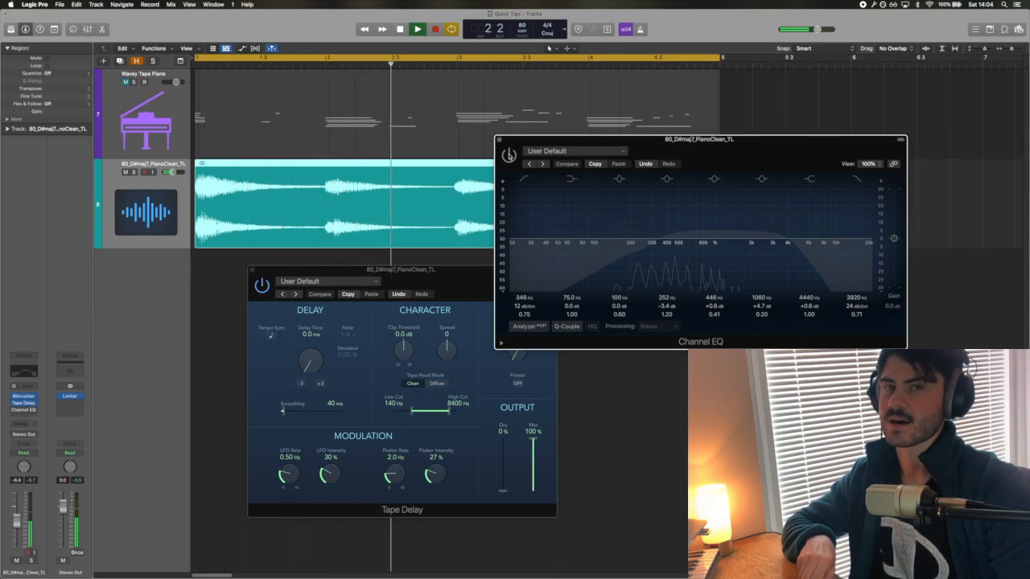
pyautogui.click(509, 155)
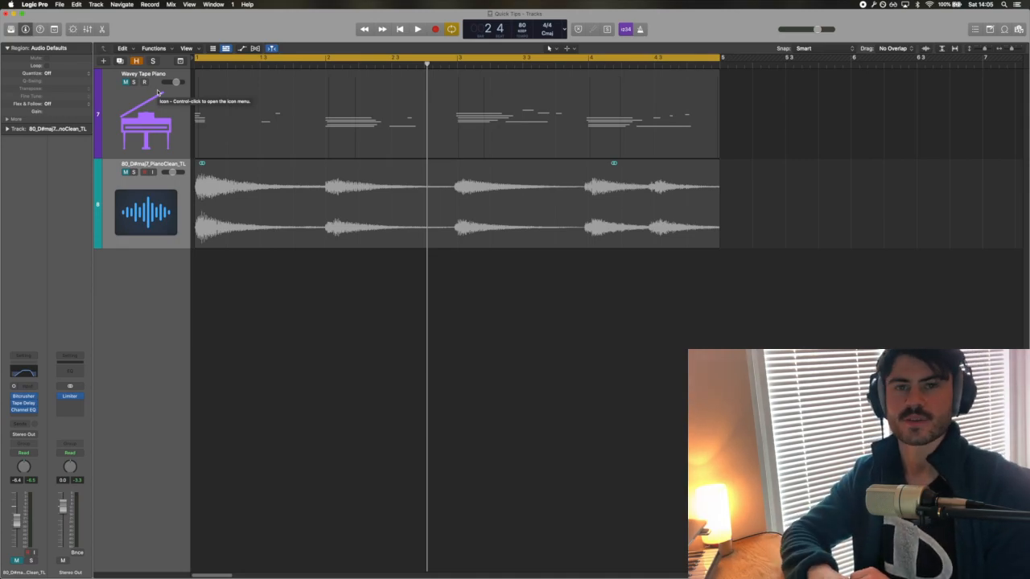
# Select and unmute the Wavey Tape Piano track, and start playback.
pyautogui.click(138, 120)
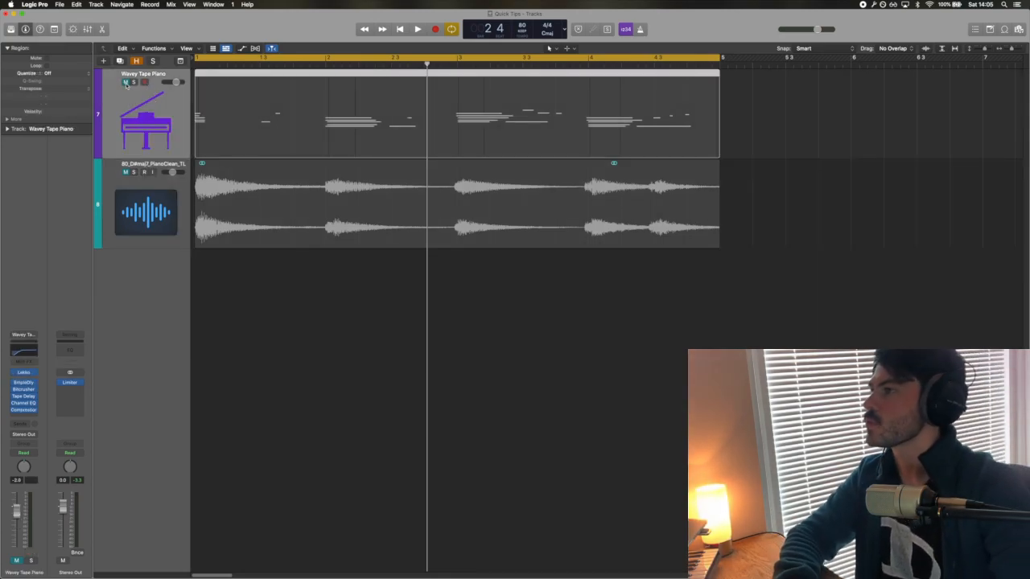
pyautogui.click(125, 83)
pyautogui.press('space')
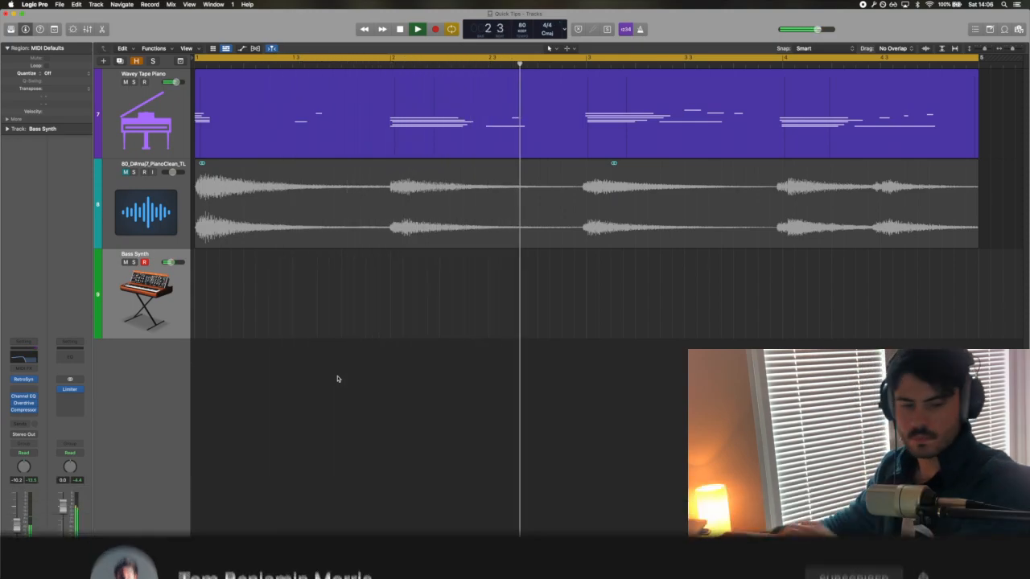
# Record a MIDI bass line on the Bass Synth track and open its notes in the Piano Roll.
pyautogui.press('r')
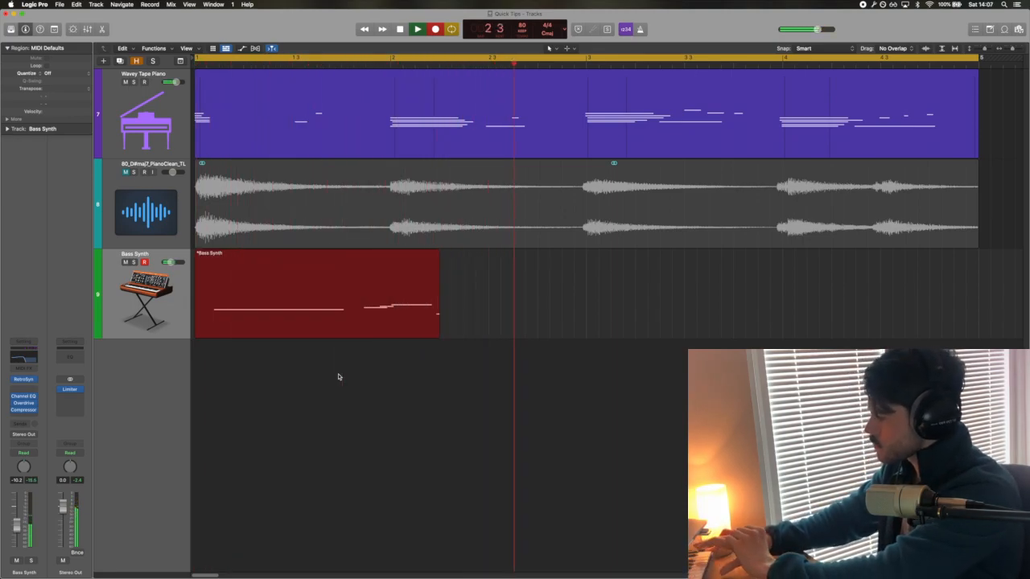
pyautogui.press('space')
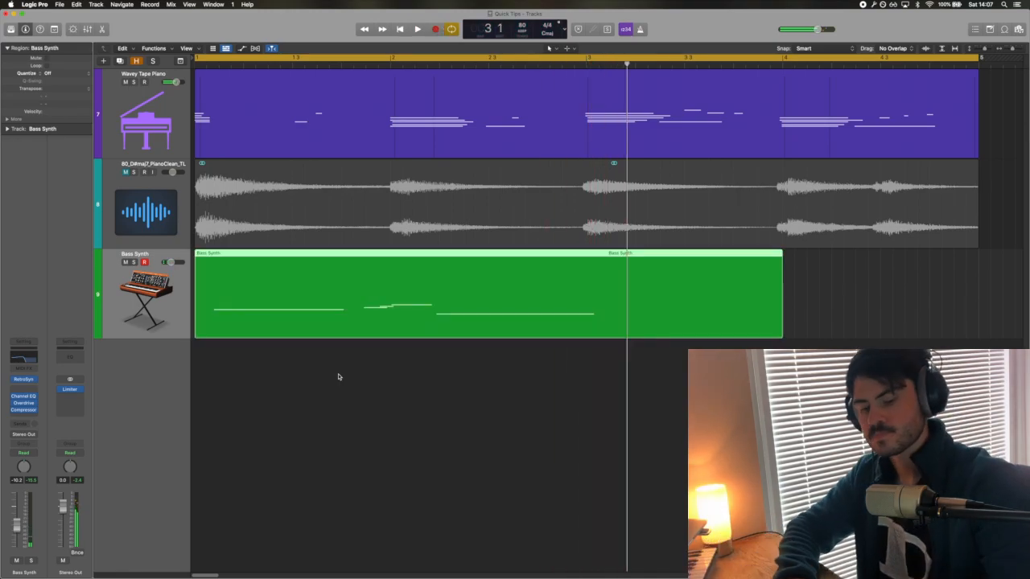
pyautogui.press('e')
pyautogui.moveTo(367, 462); pyautogui.dragTo(310, 465)
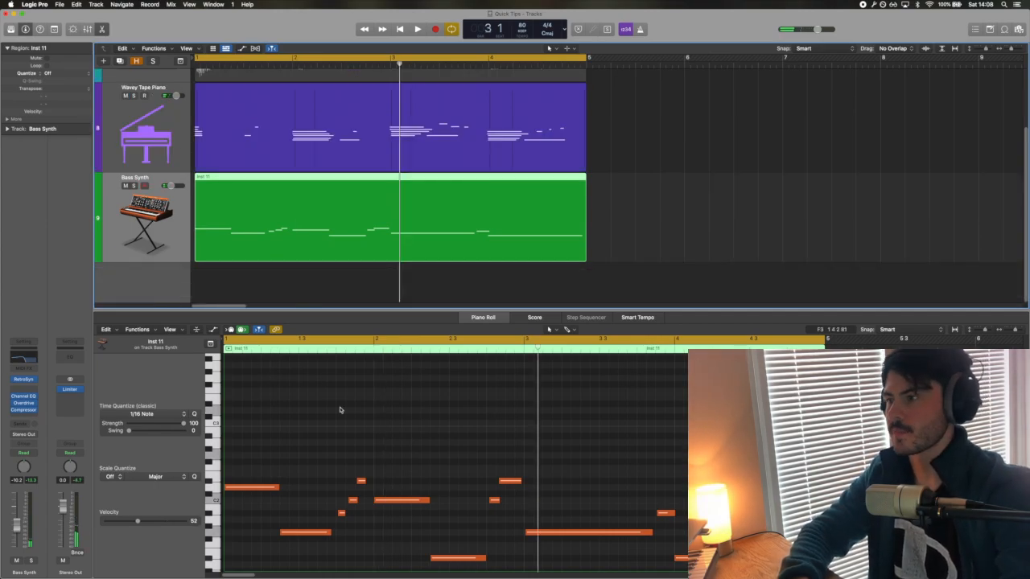
# Play the bass line with the piano from the beginning and enlarge the Piano Roll area.
pyautogui.click(332, 411)
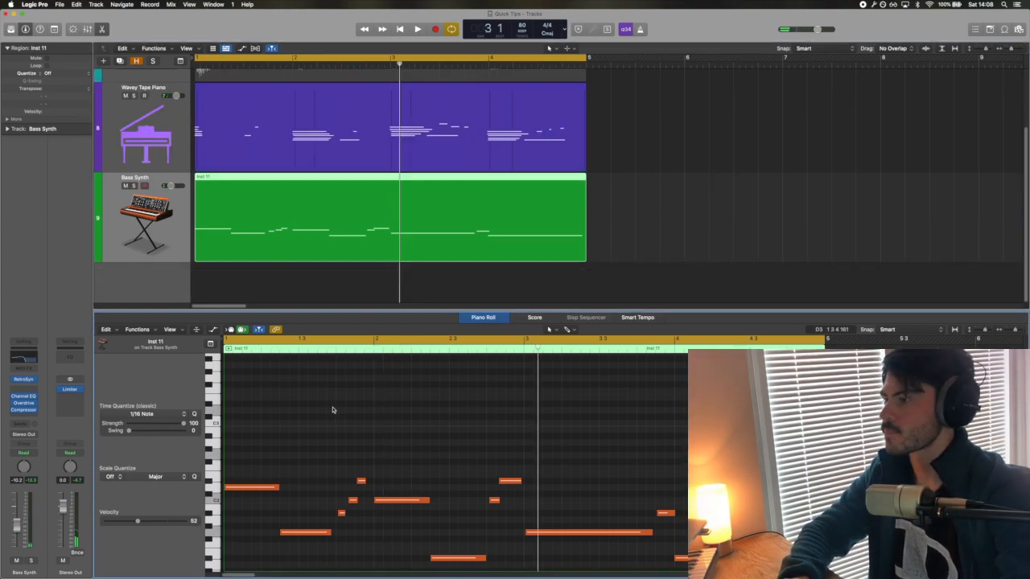
pyautogui.press('Return')
pyautogui.press('space')
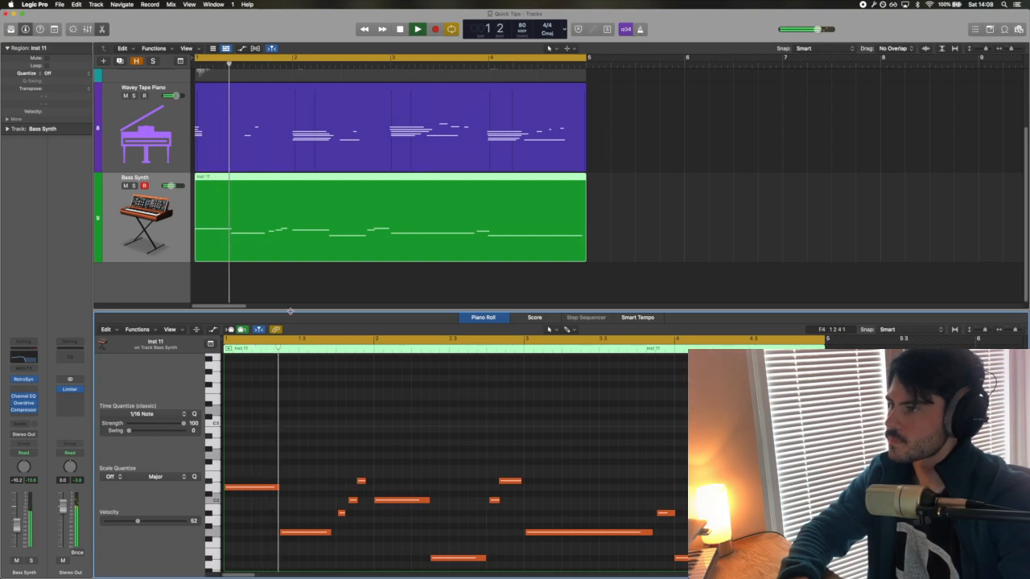
pyautogui.moveTo(290, 310); pyautogui.dragTo(273, 236)
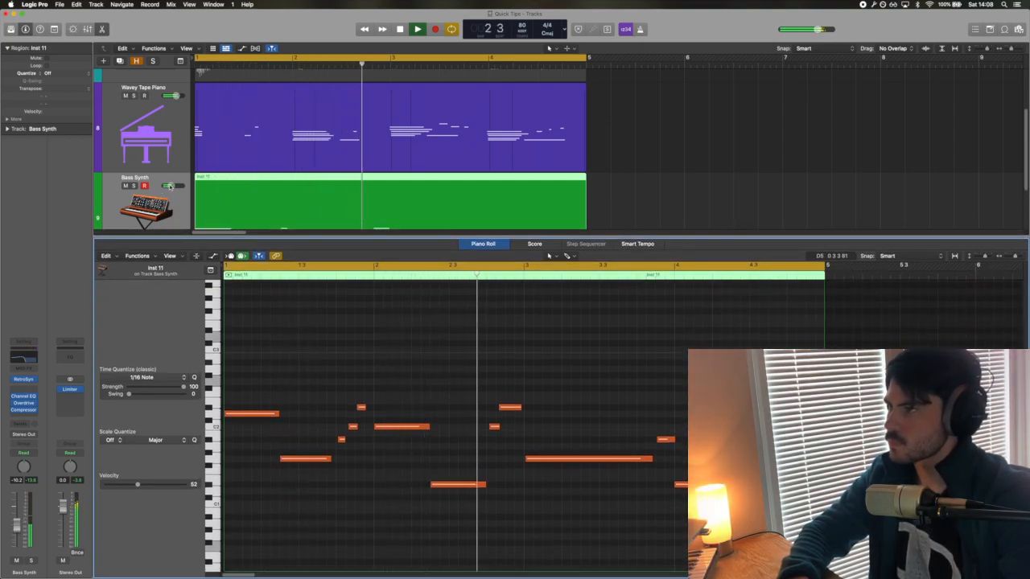
pyautogui.click(219, 213)
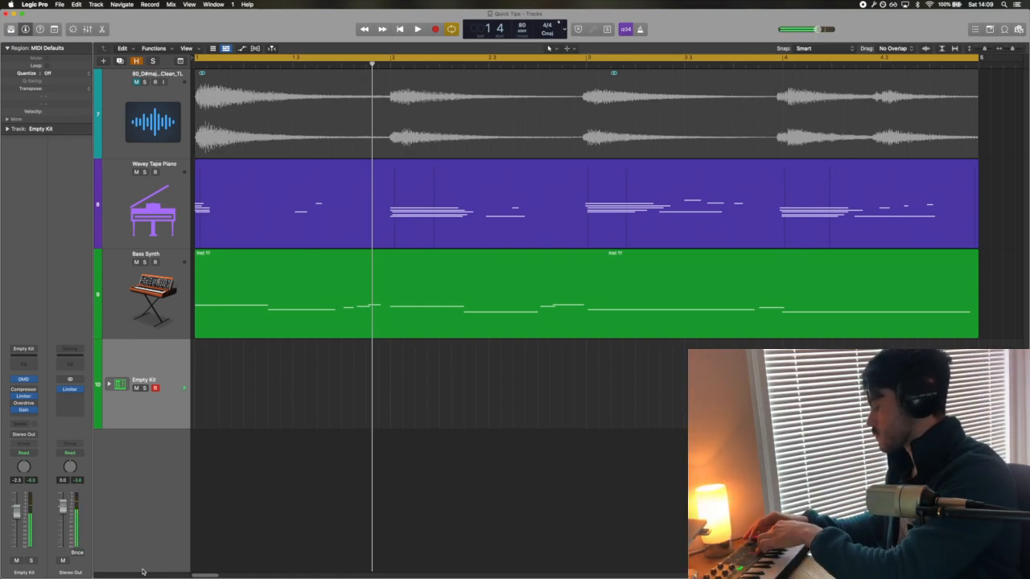
# Play the loop with the Empty Kit drum part and collapse the Empty Kit track stack.
pyautogui.press('space')
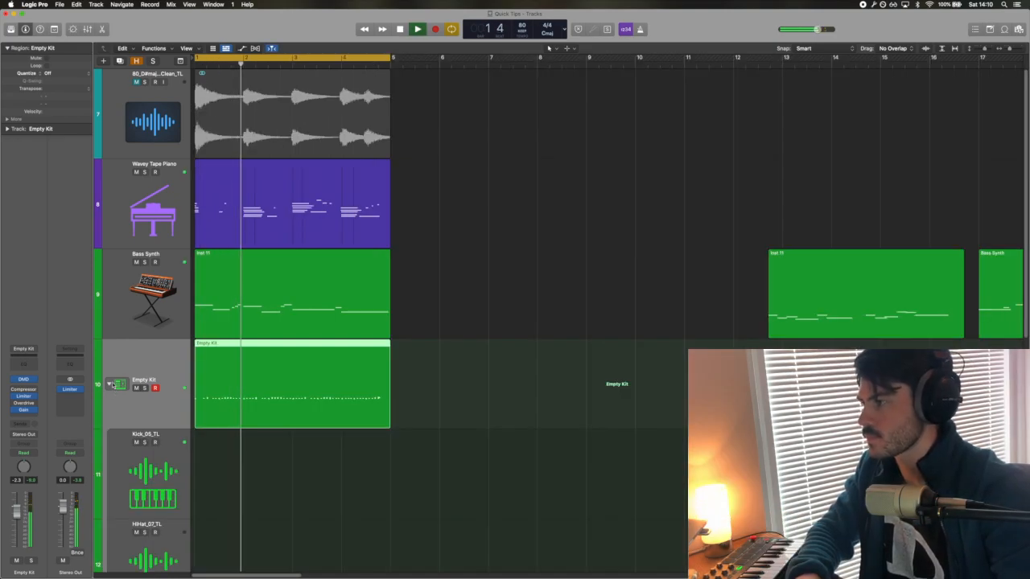
pyautogui.click(111, 385)
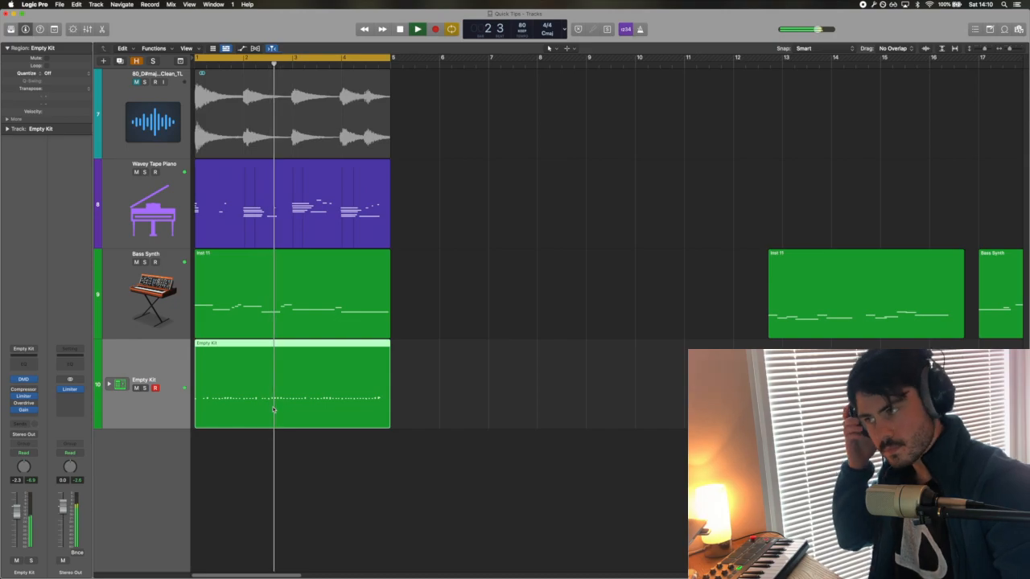